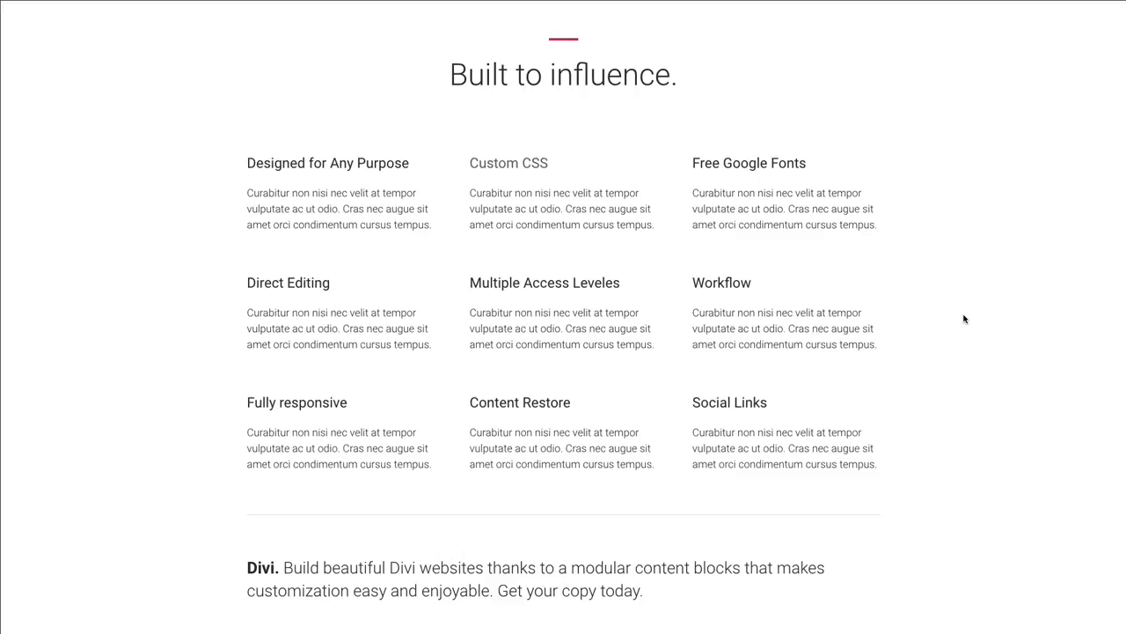
Look over the page's sections from the header form to the testimonials, including the divider above the "Built to influence." heading.
scroll(906, 112, up, 1)
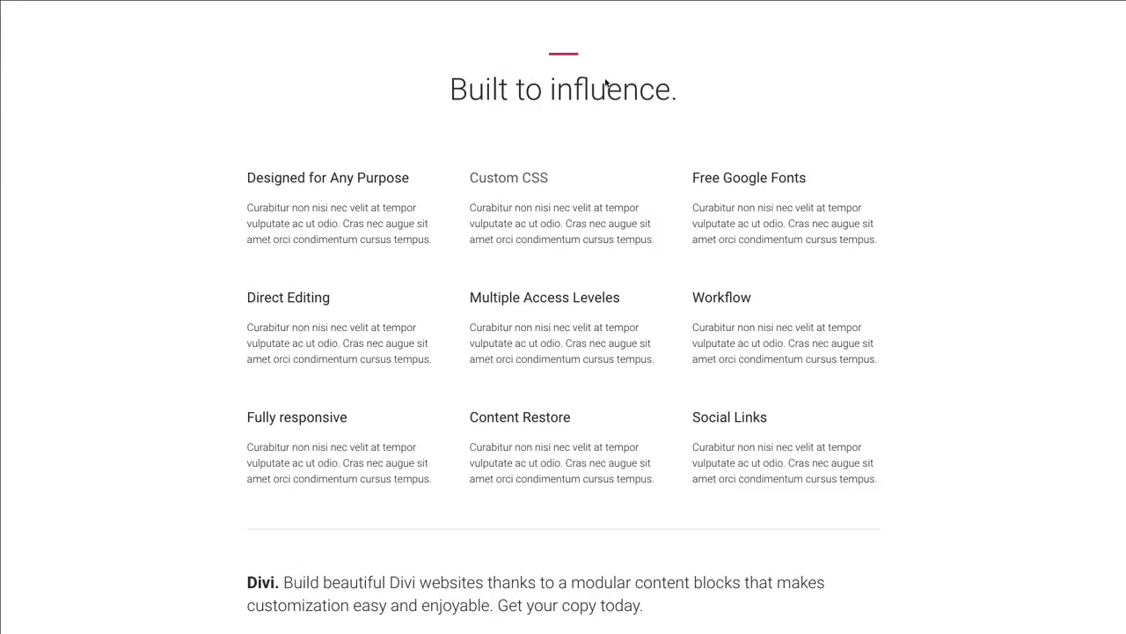
scroll(605, 82, up, 10)
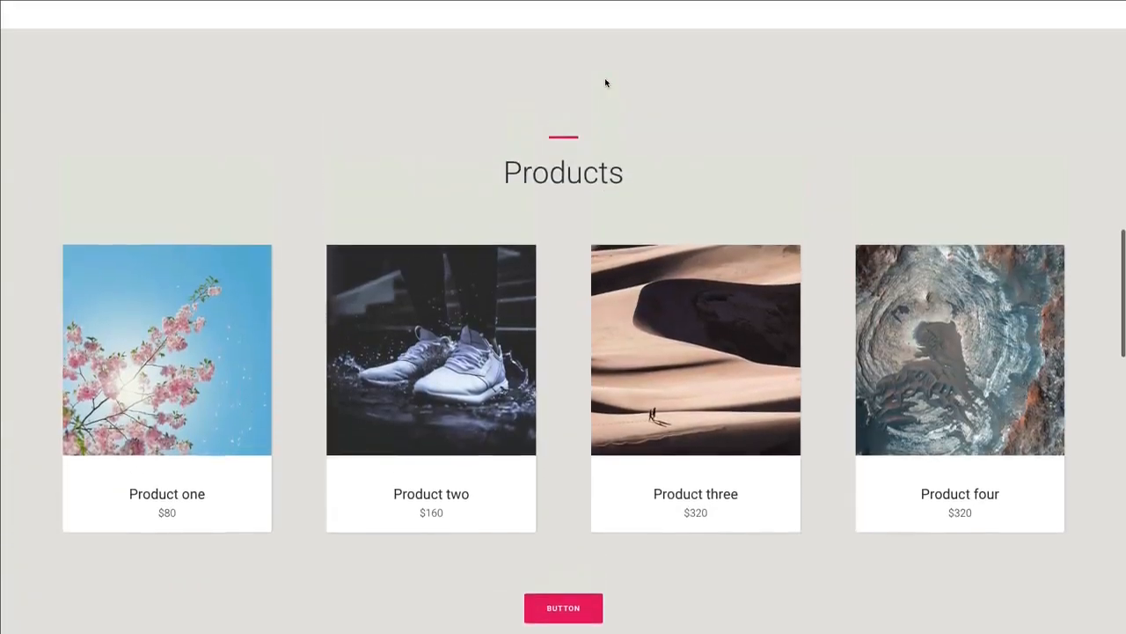
scroll(578, 182, up, 8)
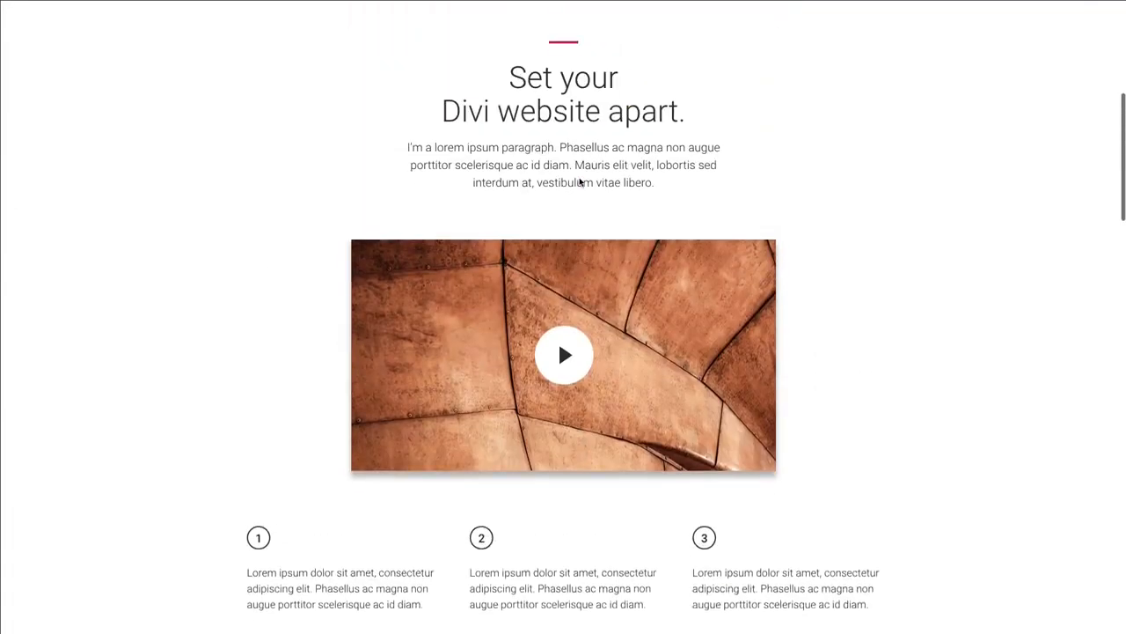
scroll(579, 183, up, 6)
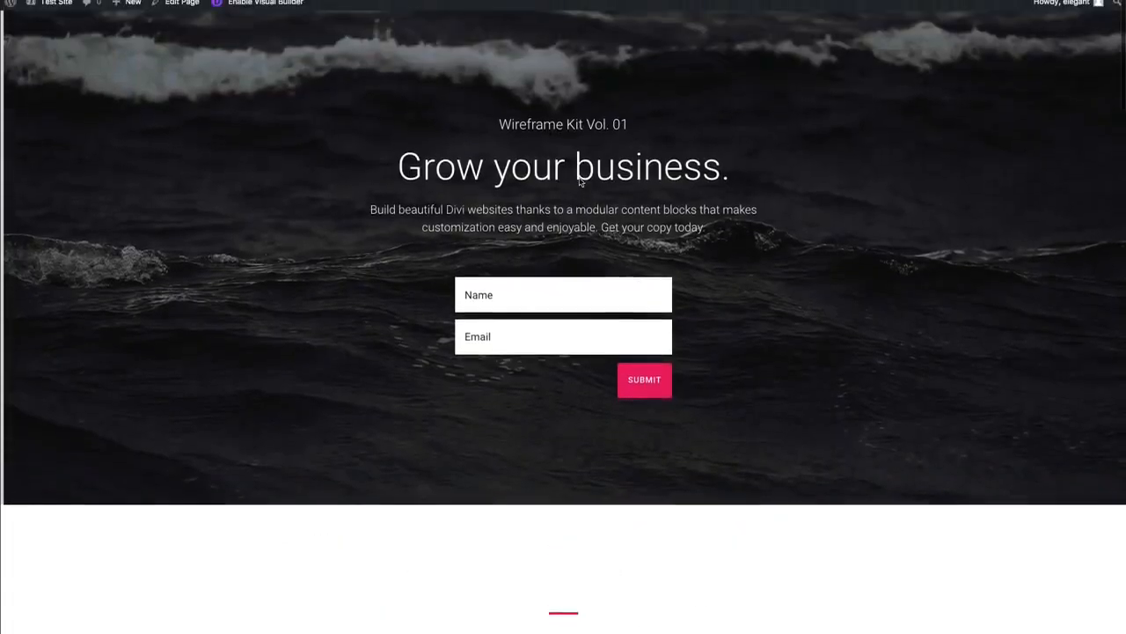
scroll(581, 182, down, 3)
scroll(579, 182, down, 3)
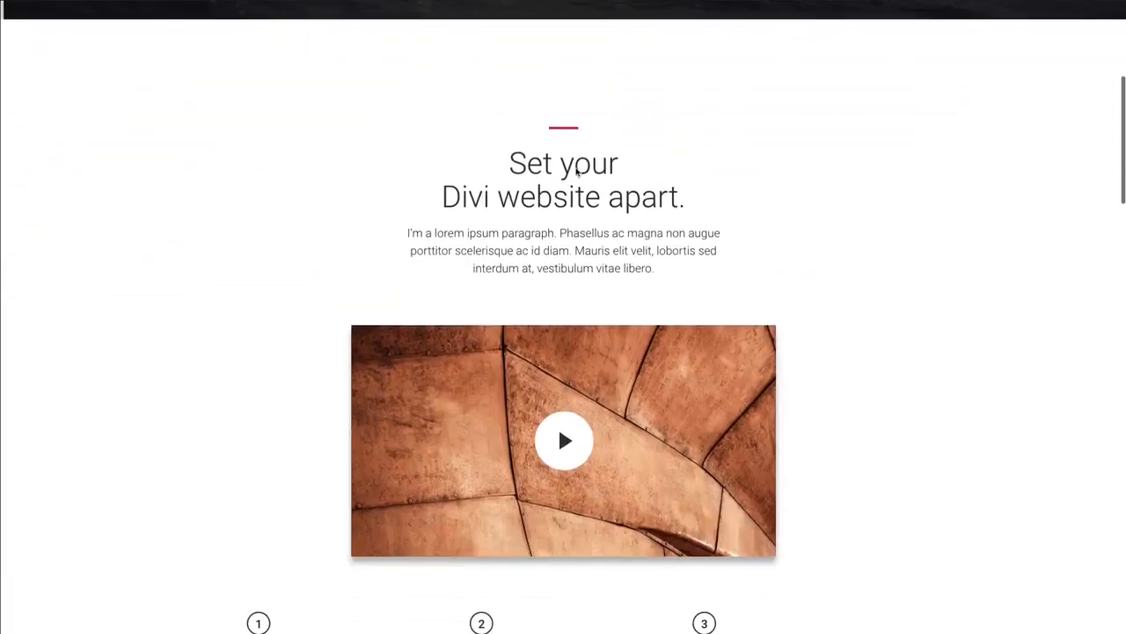
scroll(572, 147, down, 7)
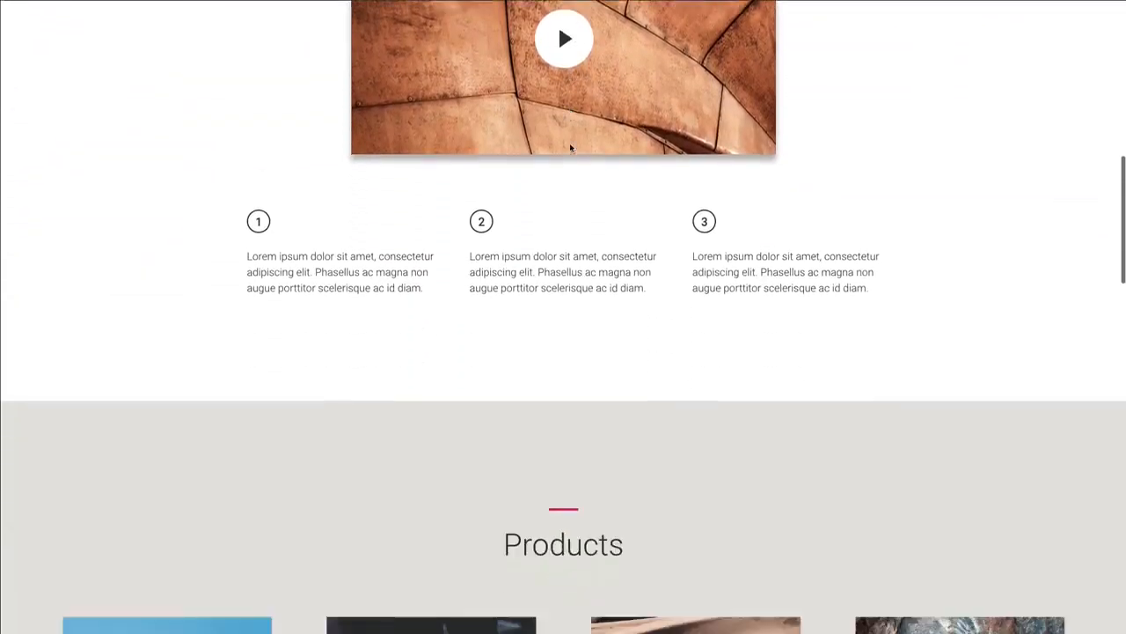
scroll(570, 148, down, 8)
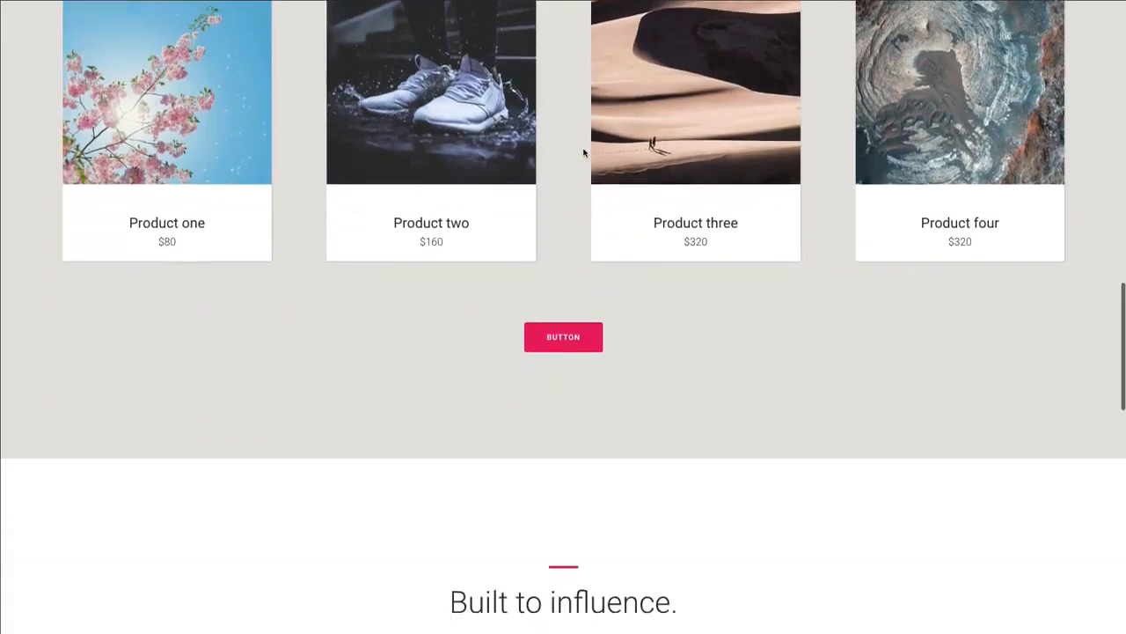
scroll(577, 154, down, 9)
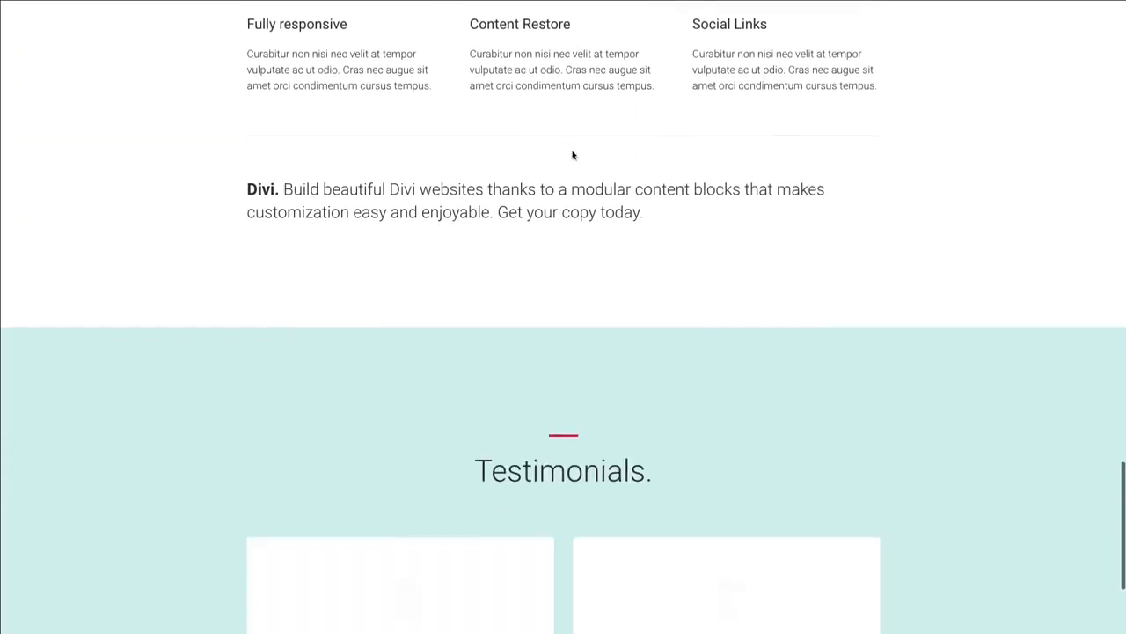
scroll(572, 155, down, 1)
scroll(574, 176, up, 5)
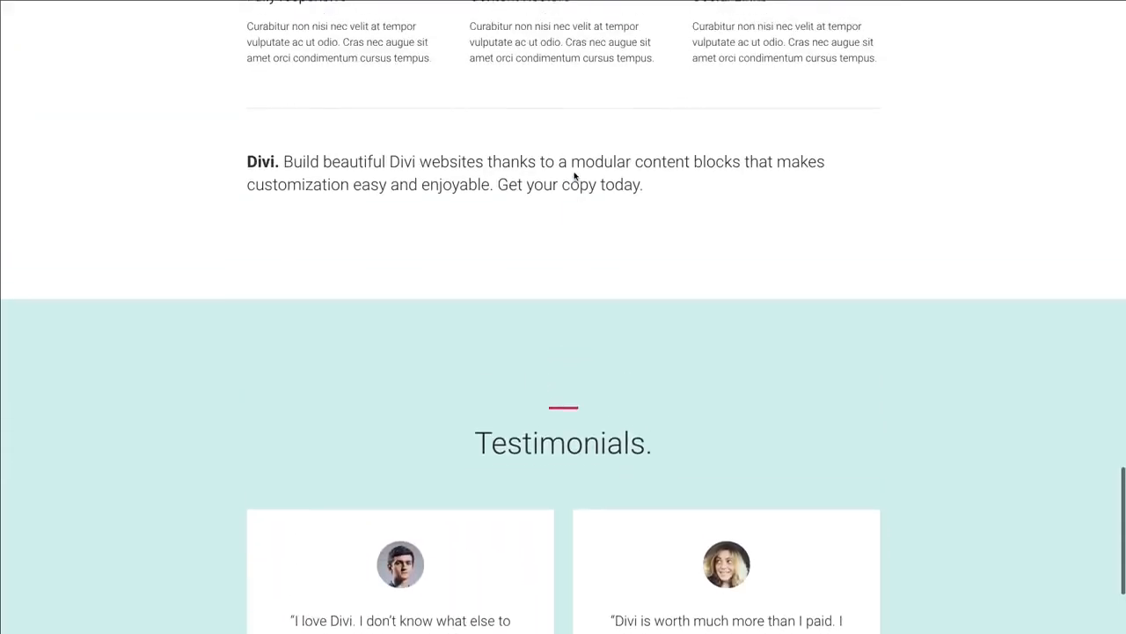
scroll(575, 176, up, 2)
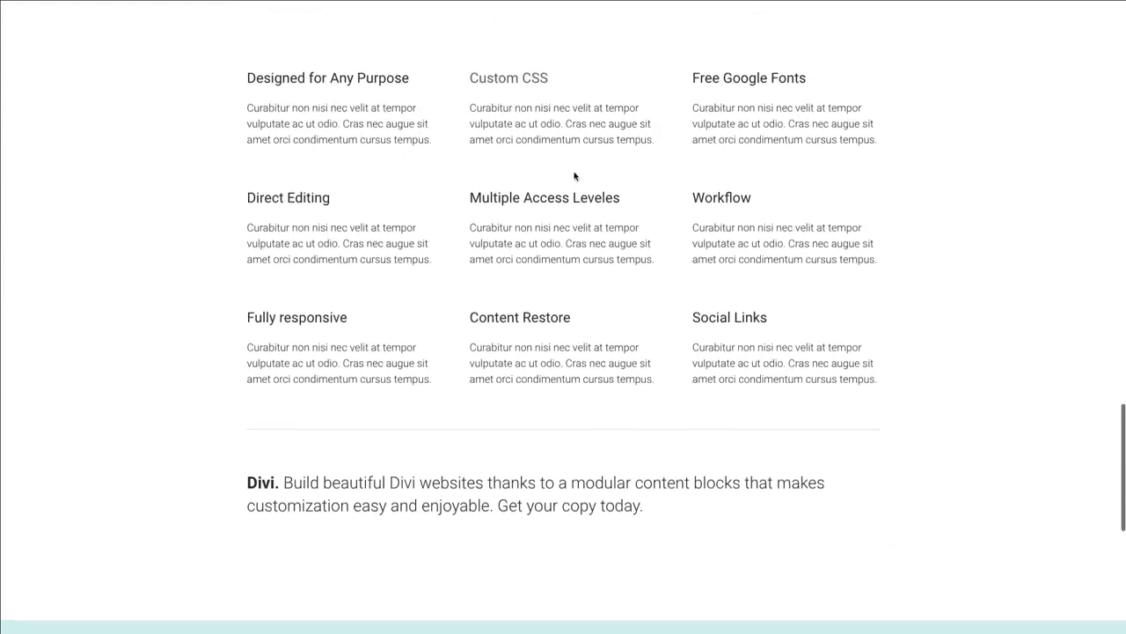
scroll(574, 176, up, 1)
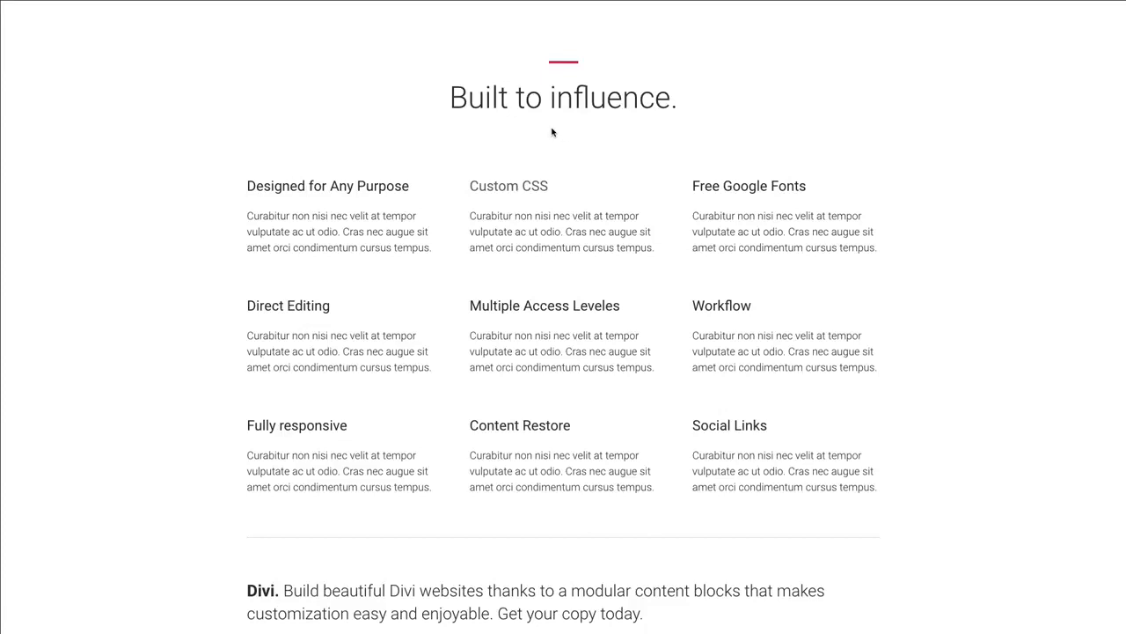
scroll(552, 132, down, 1)
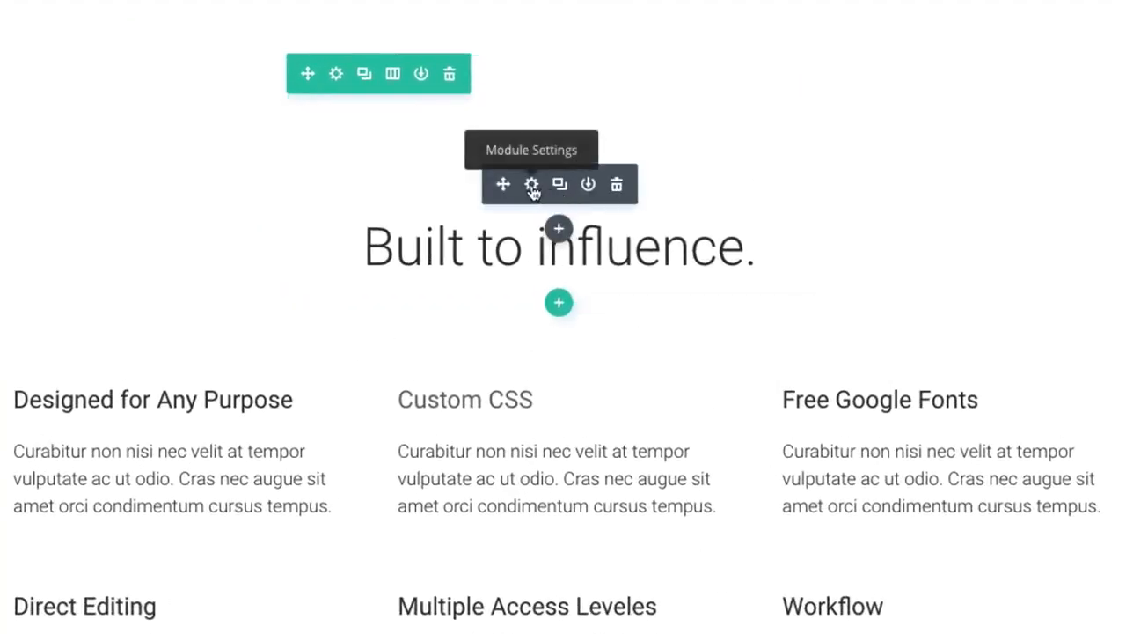
Open the settings of the divider above "Built to influence." and give it a dddddd background color.
click(531, 185)
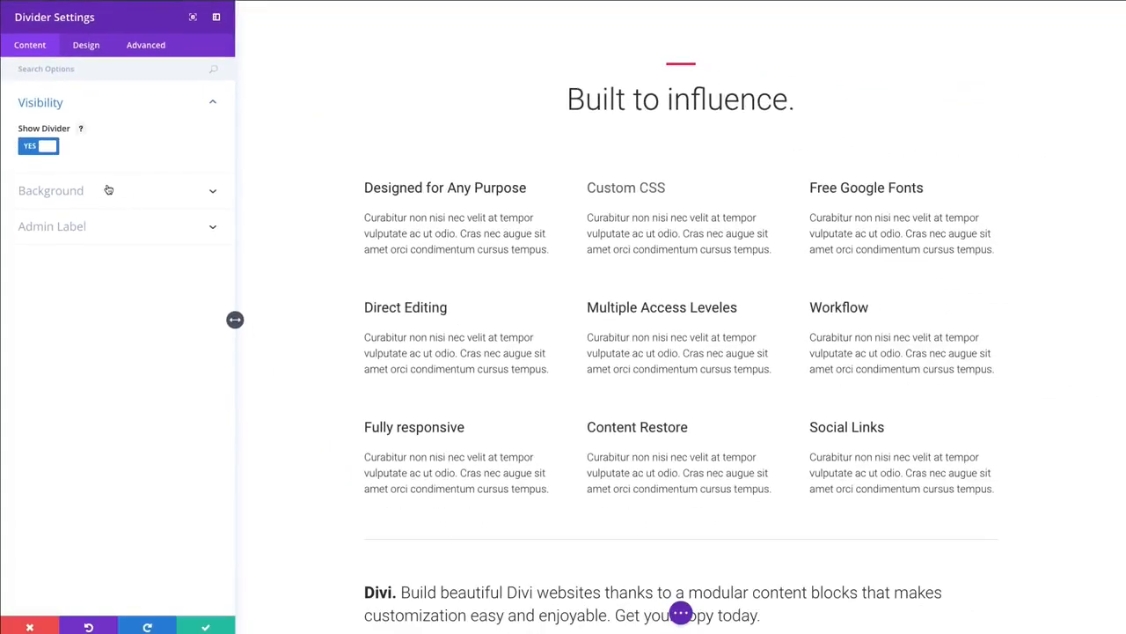
click(107, 190)
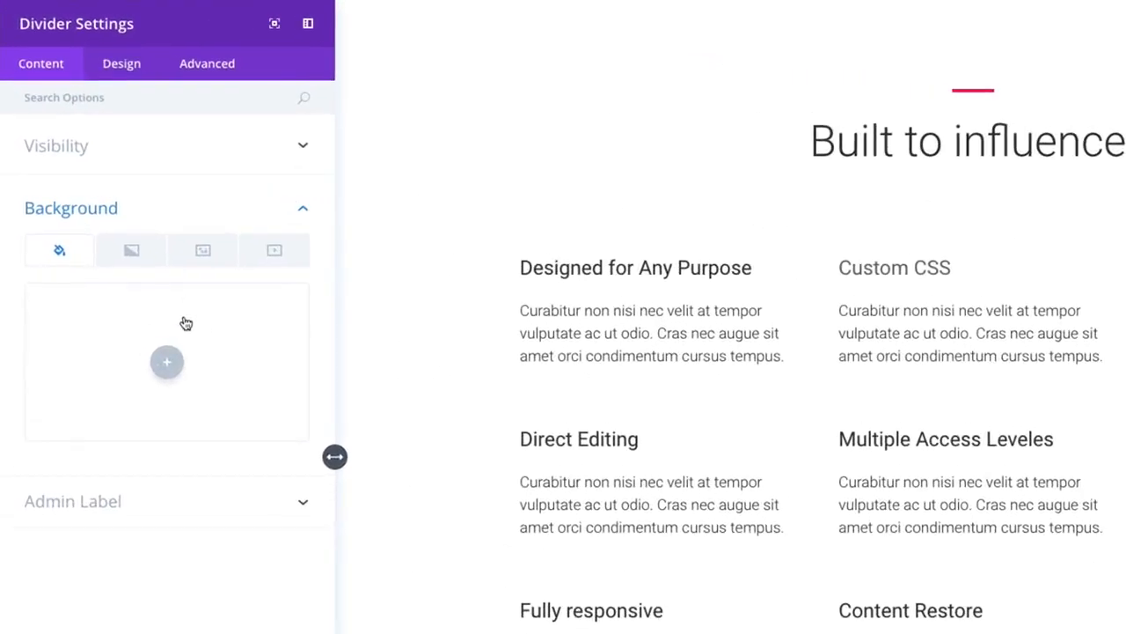
click(166, 362)
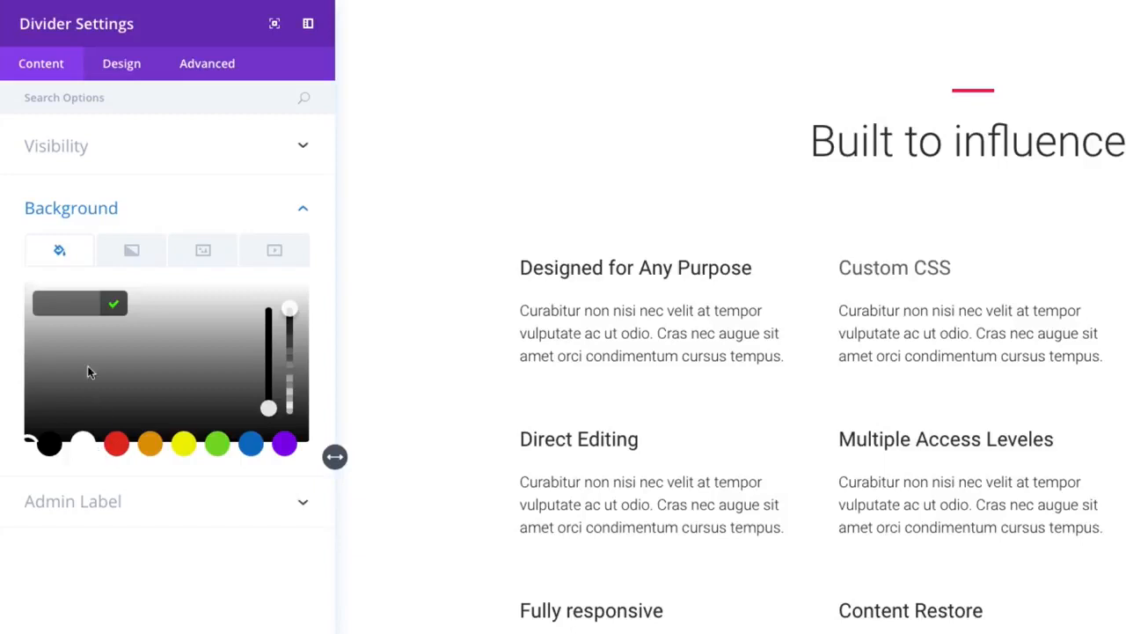
click(67, 306)
text(dddddd)
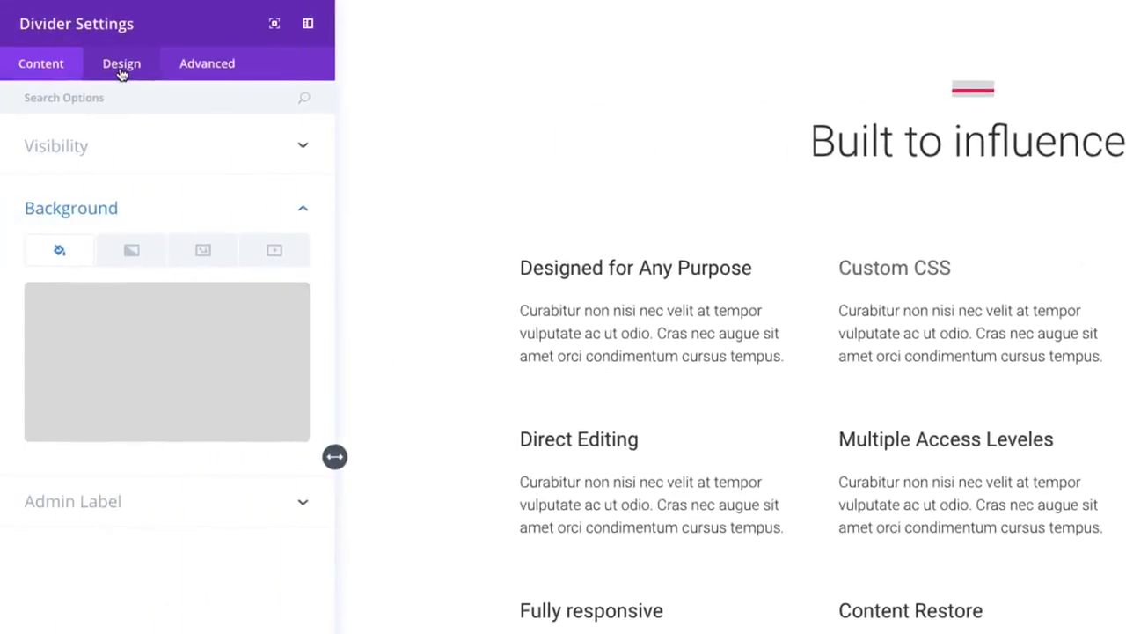
Check the divider's weight, height and width settings, and remove its background color.
click(121, 71)
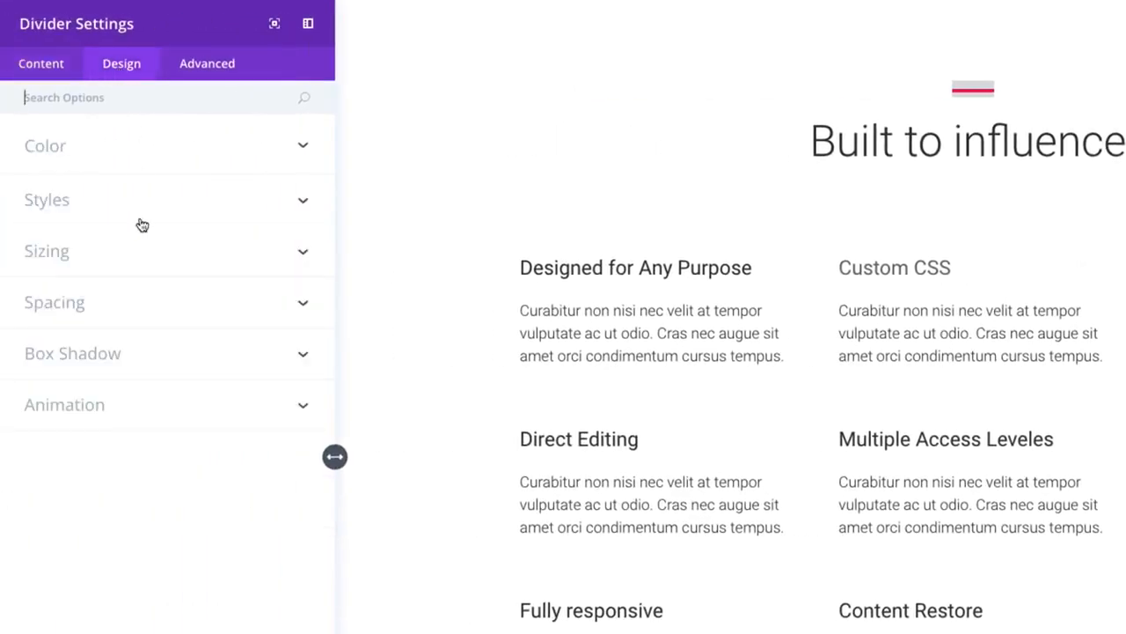
click(109, 264)
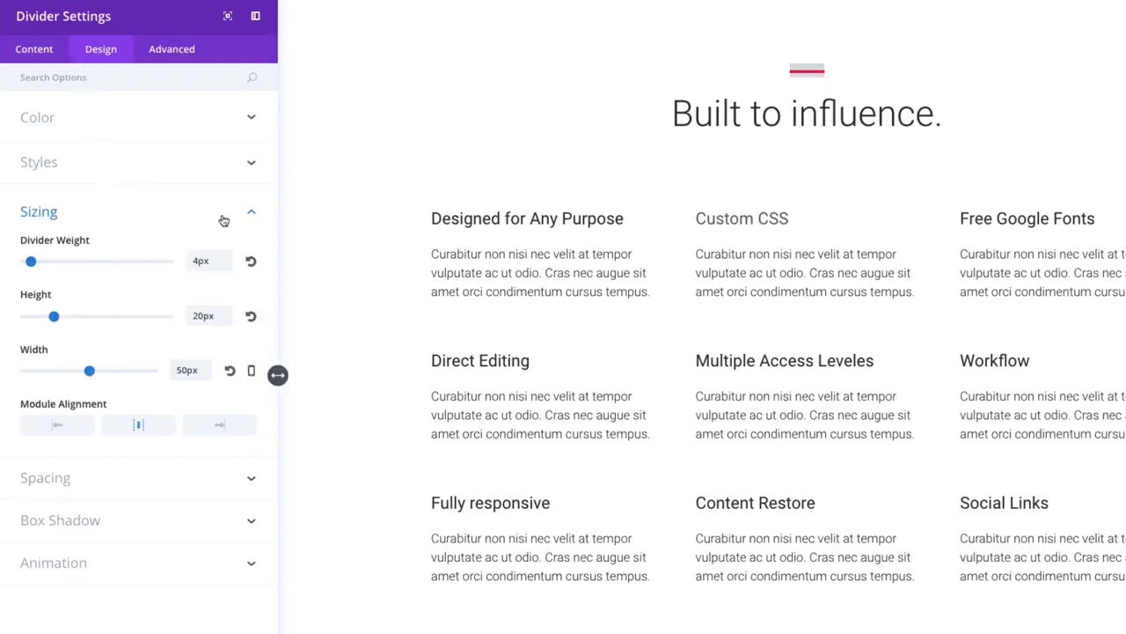
click(44, 59)
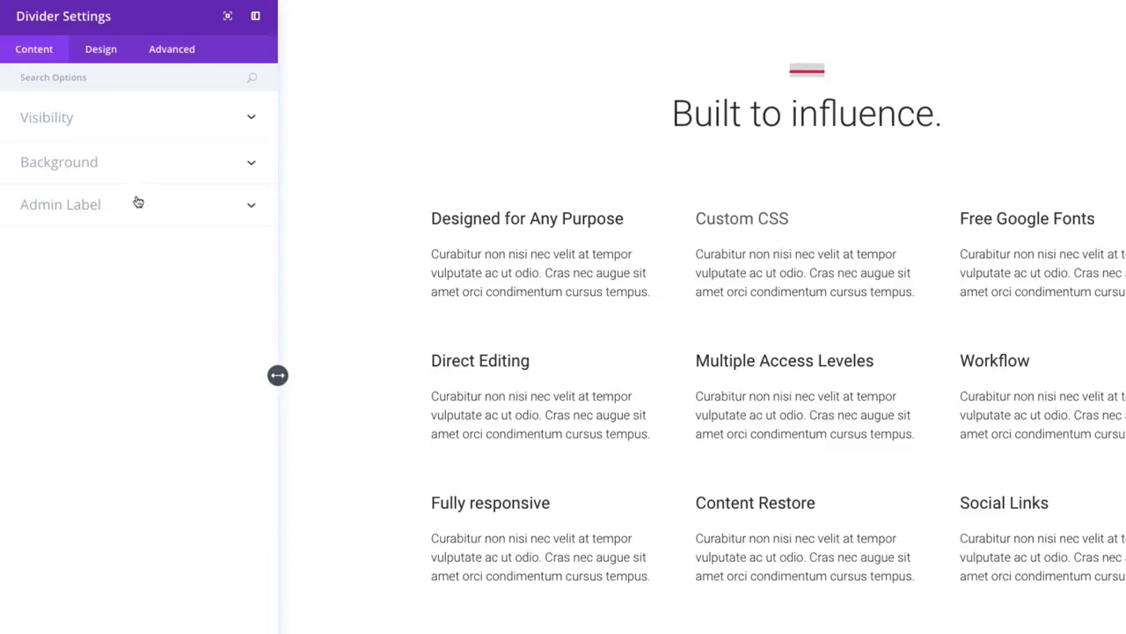
click(143, 171)
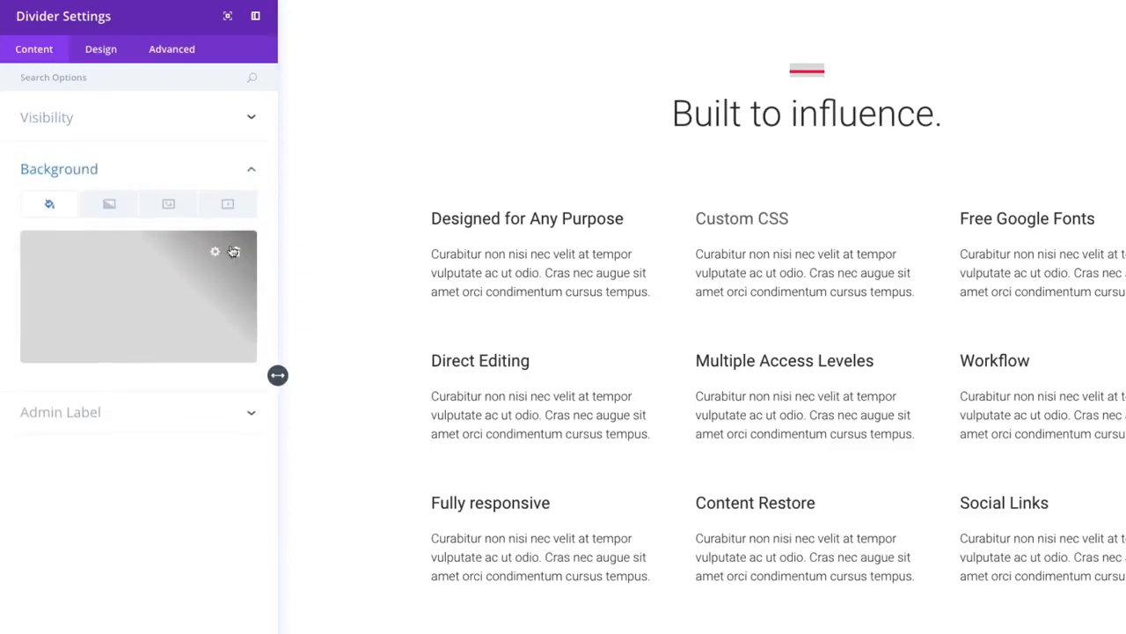
click(237, 254)
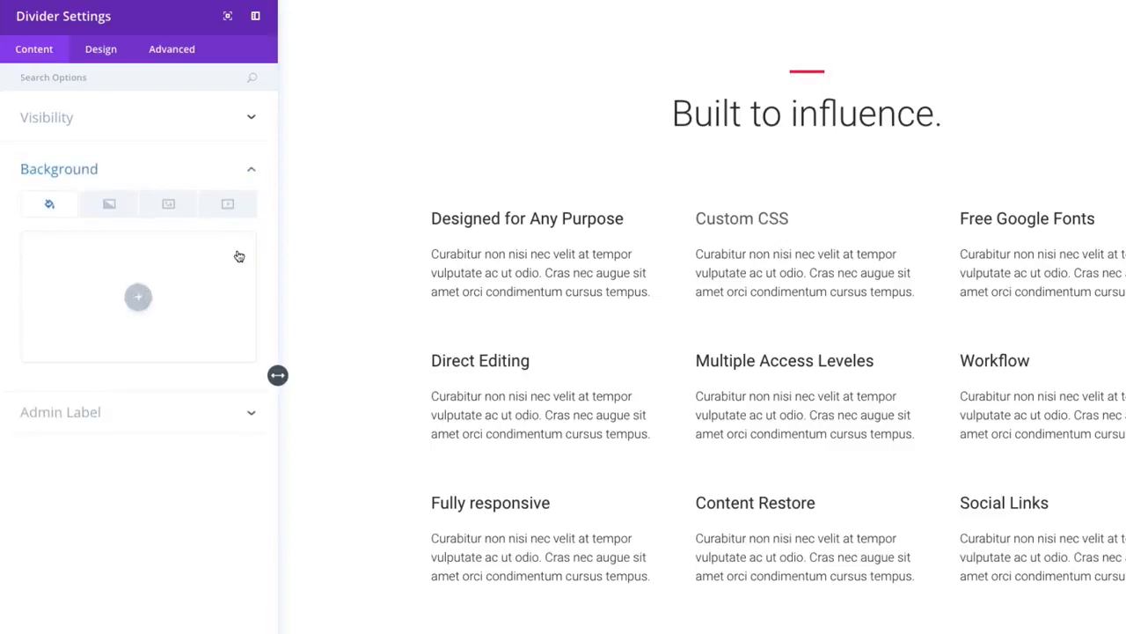
Examine the divider's line color in its color picker, leaving the color as it is.
click(106, 52)
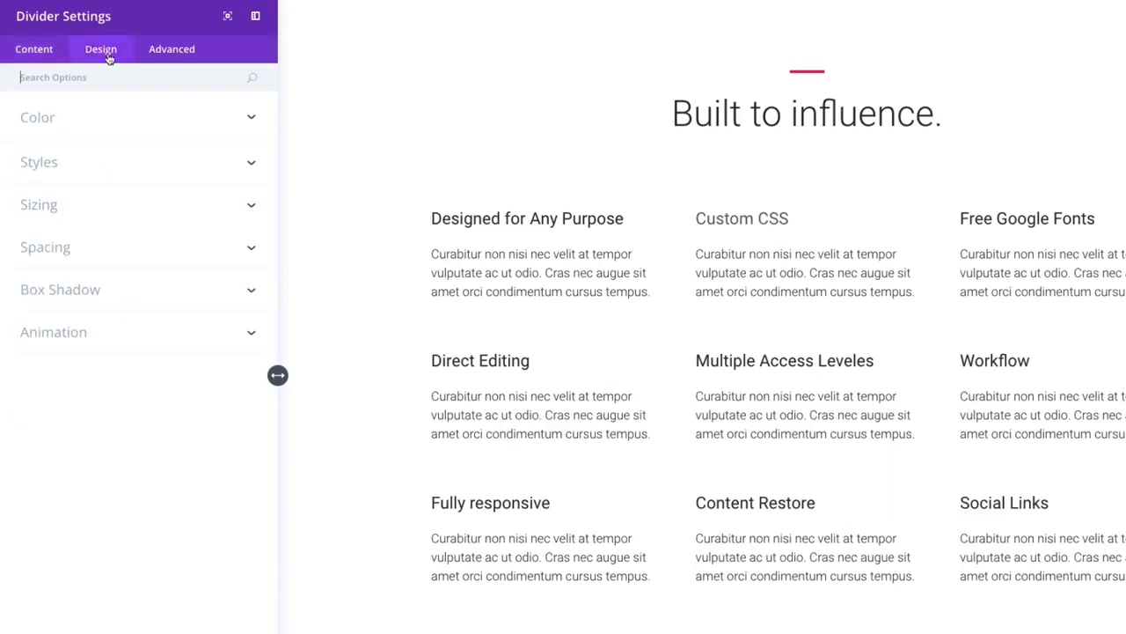
click(239, 117)
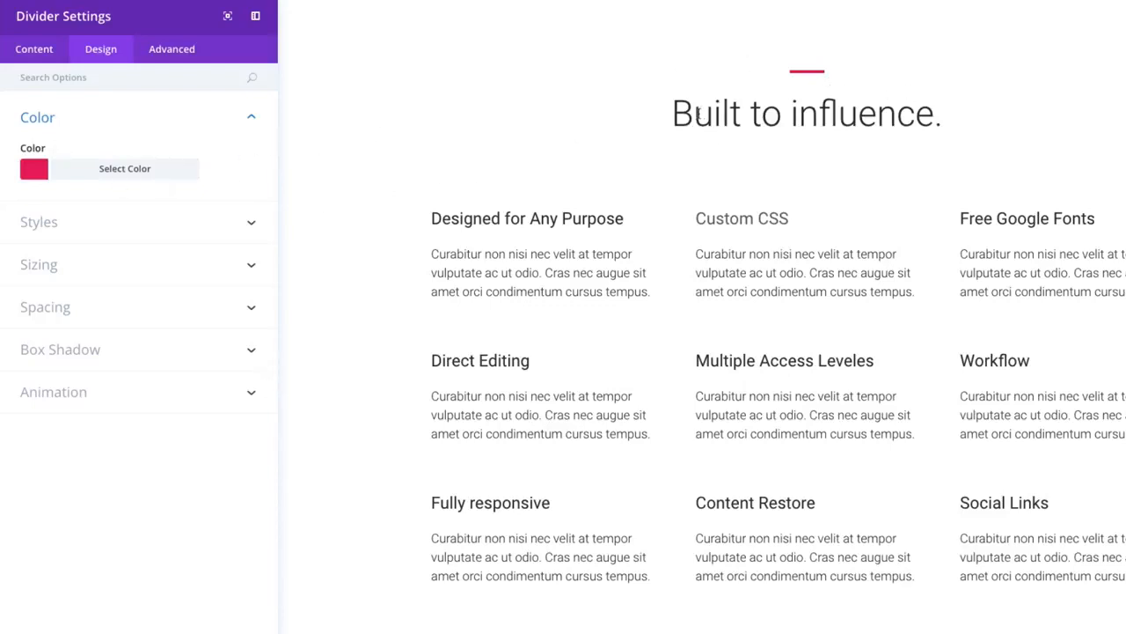
click(145, 176)
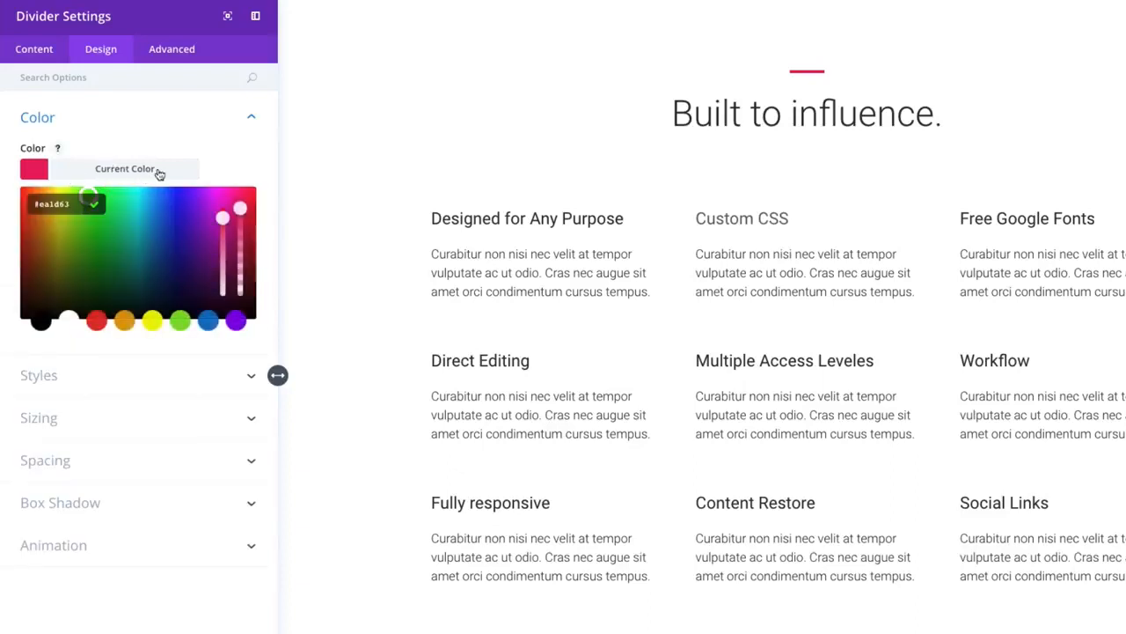
click(159, 173)
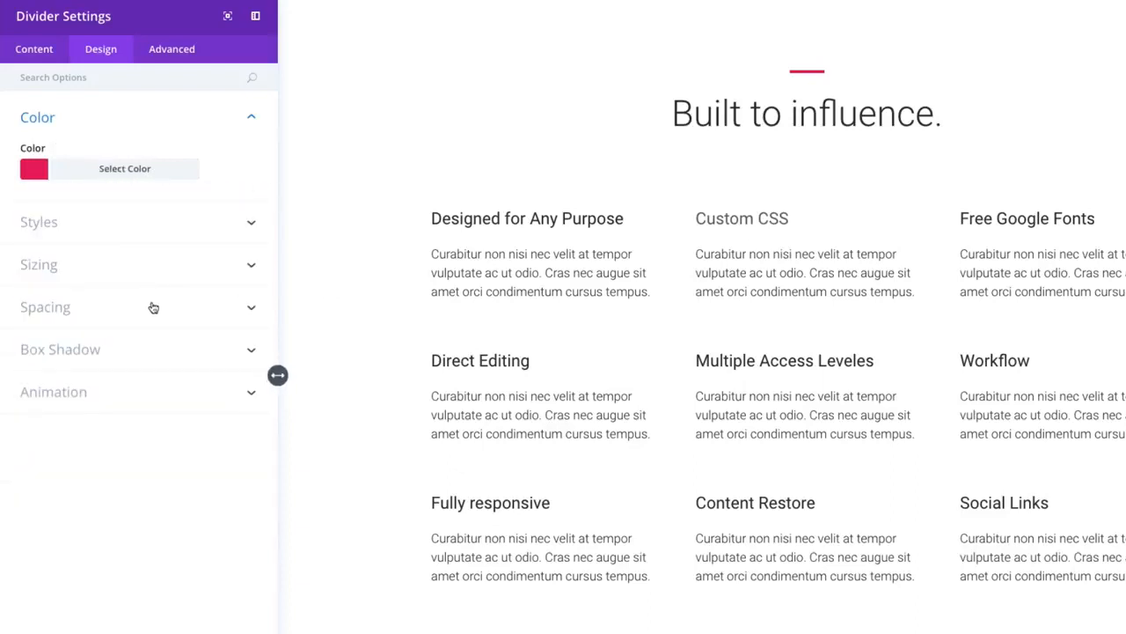
Look through the available divider line styles without choosing a different one.
click(115, 226)
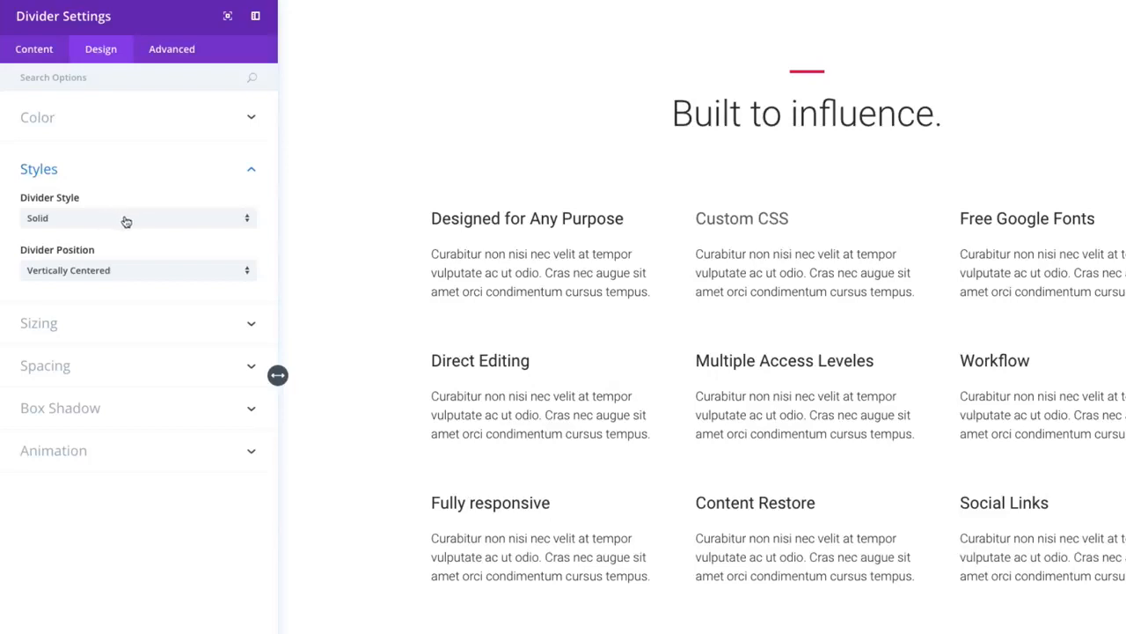
click(125, 219)
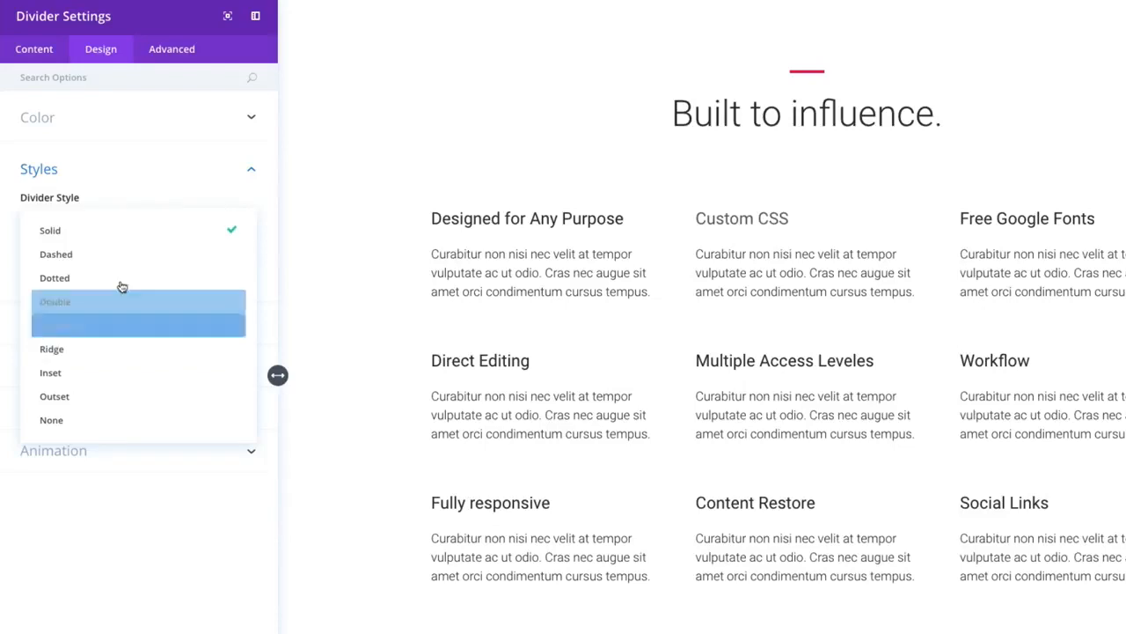
click(144, 176)
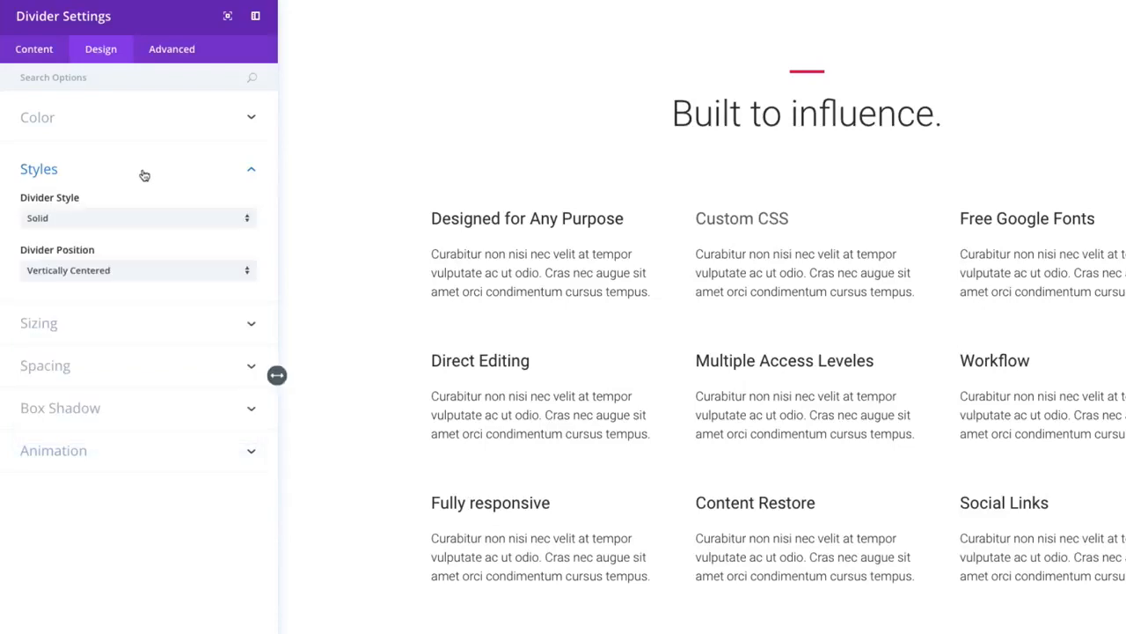
Try the Top and Bottom positions for the divider line, and set it back to Vertically Centered.
click(100, 273)
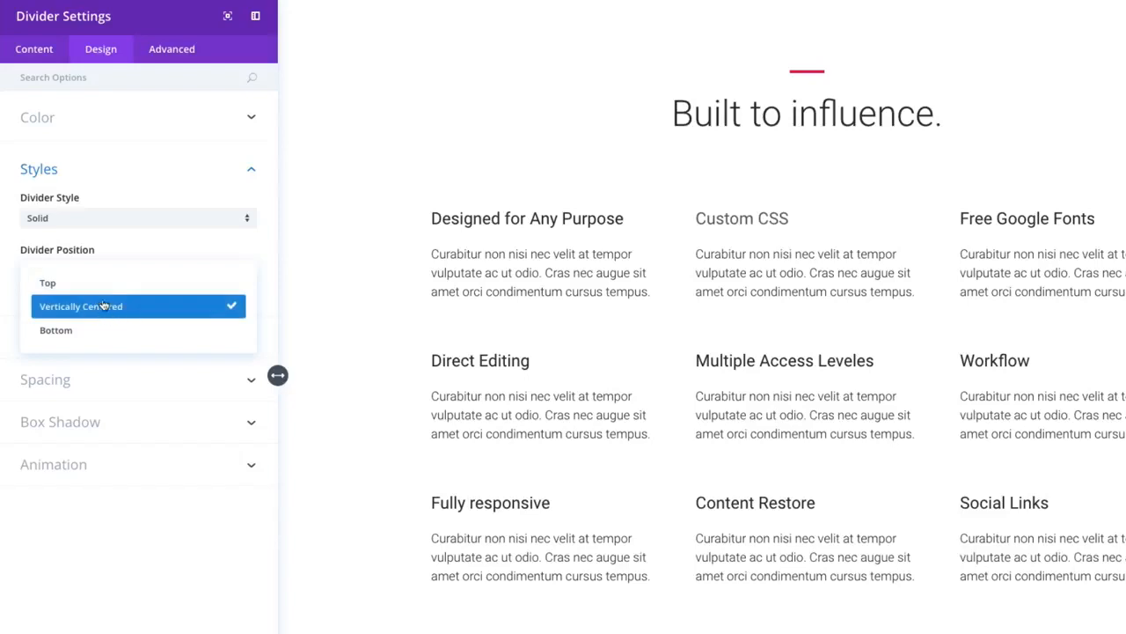
click(116, 283)
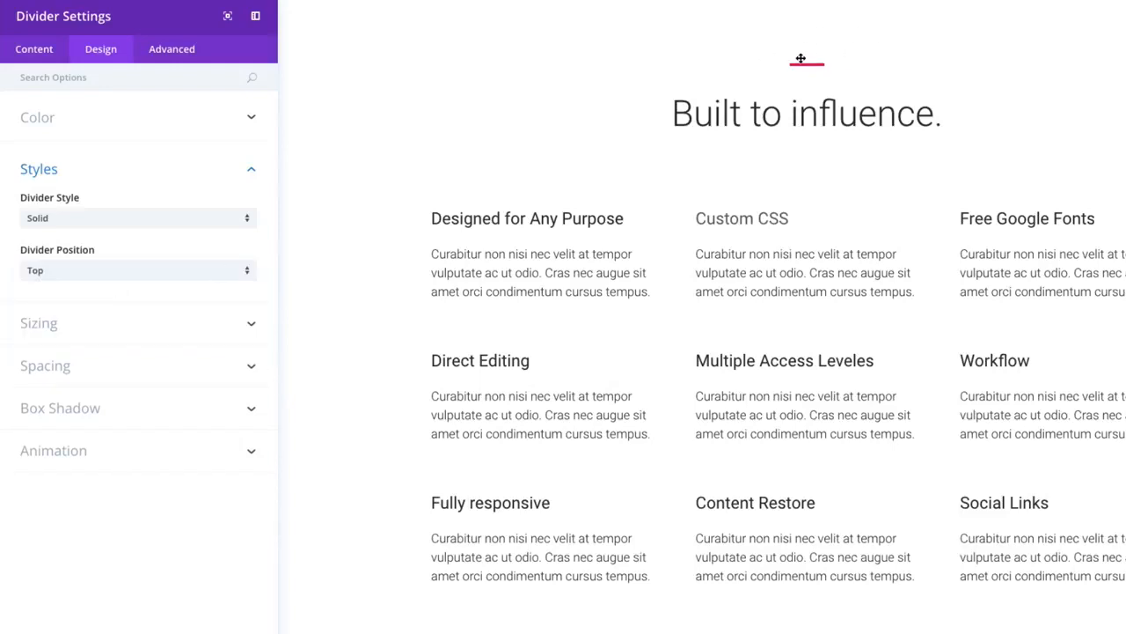
click(198, 274)
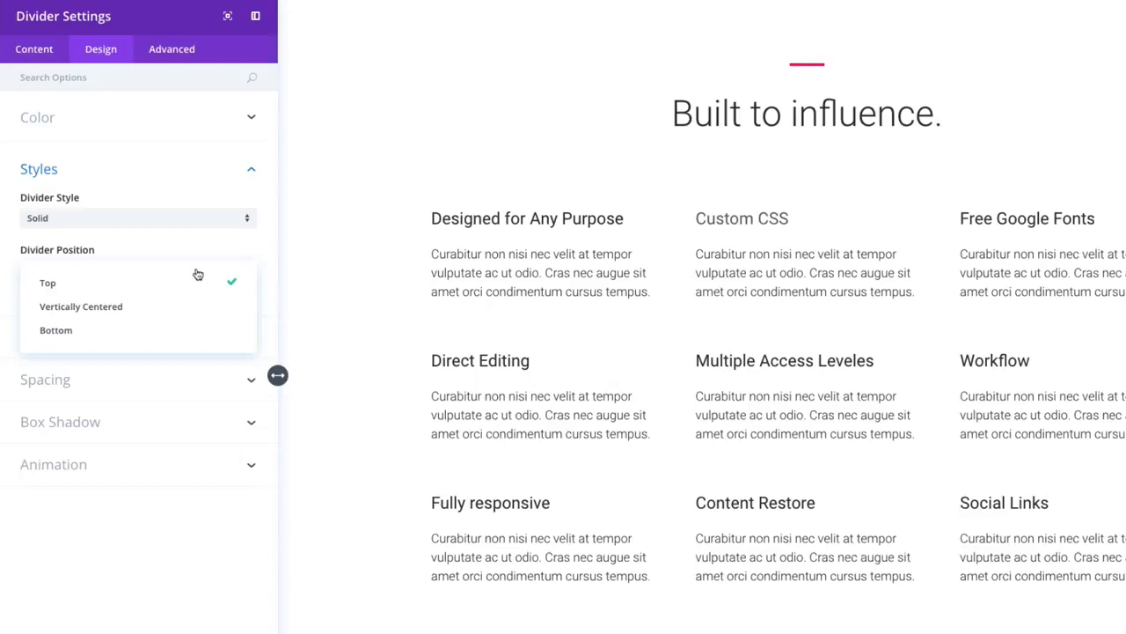
click(88, 334)
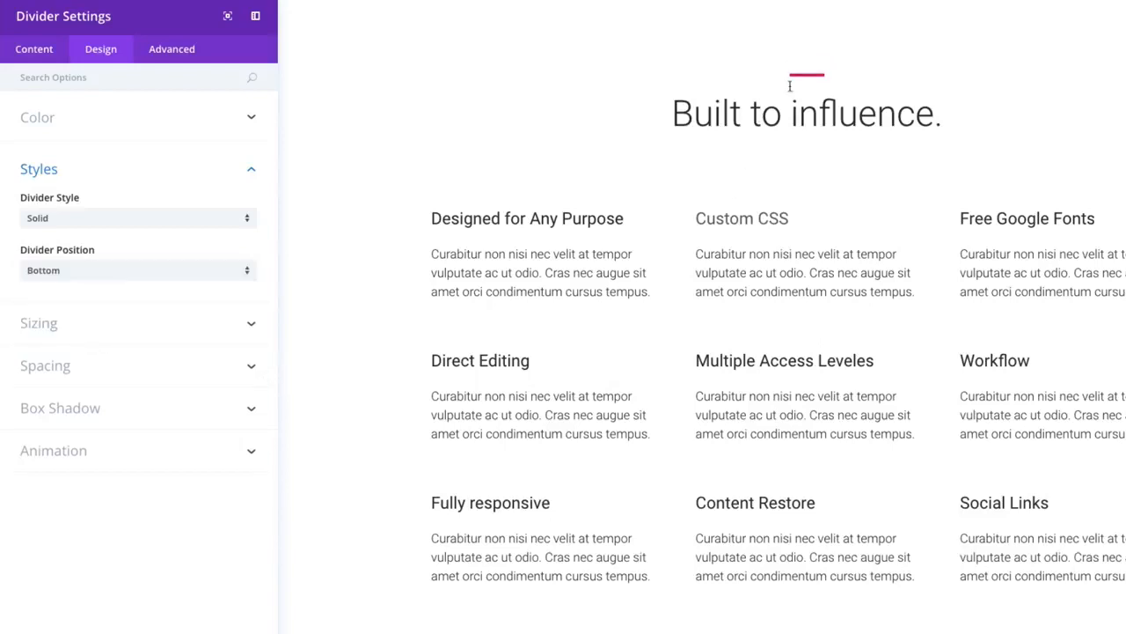
click(201, 274)
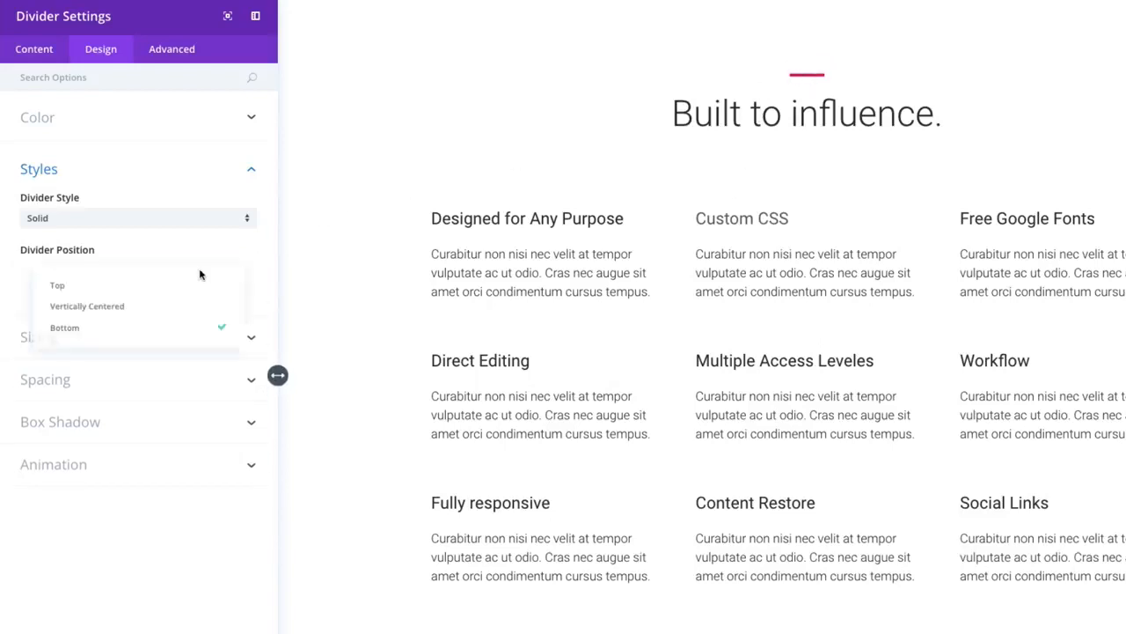
click(131, 313)
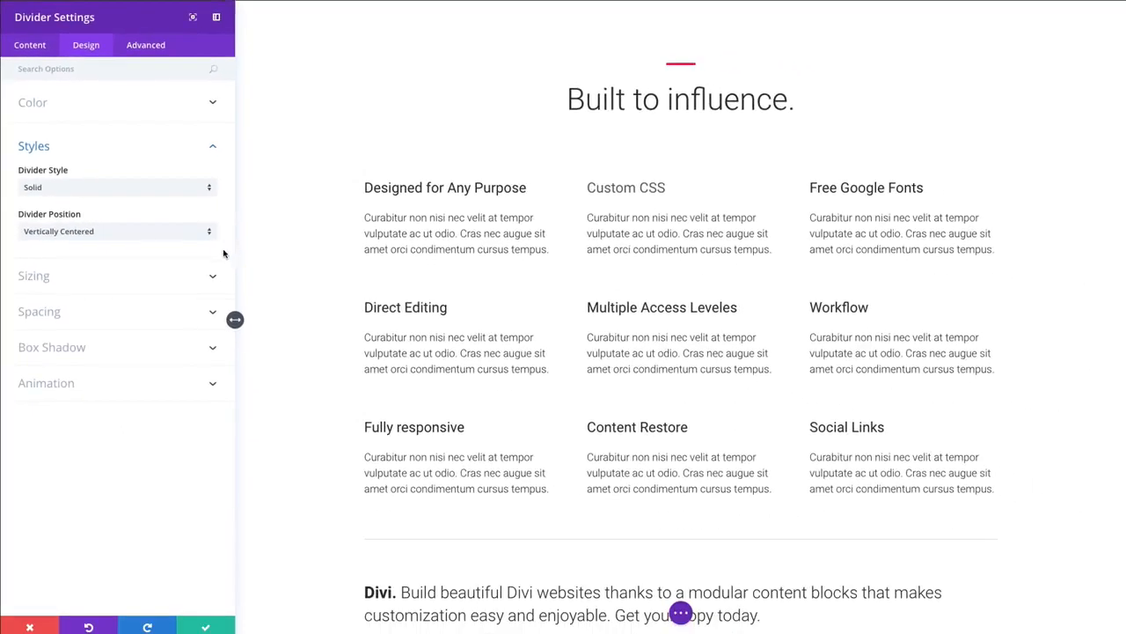
Look through the accent divider's sizing, spacing, box shadow and animation options without changing them.
click(168, 276)
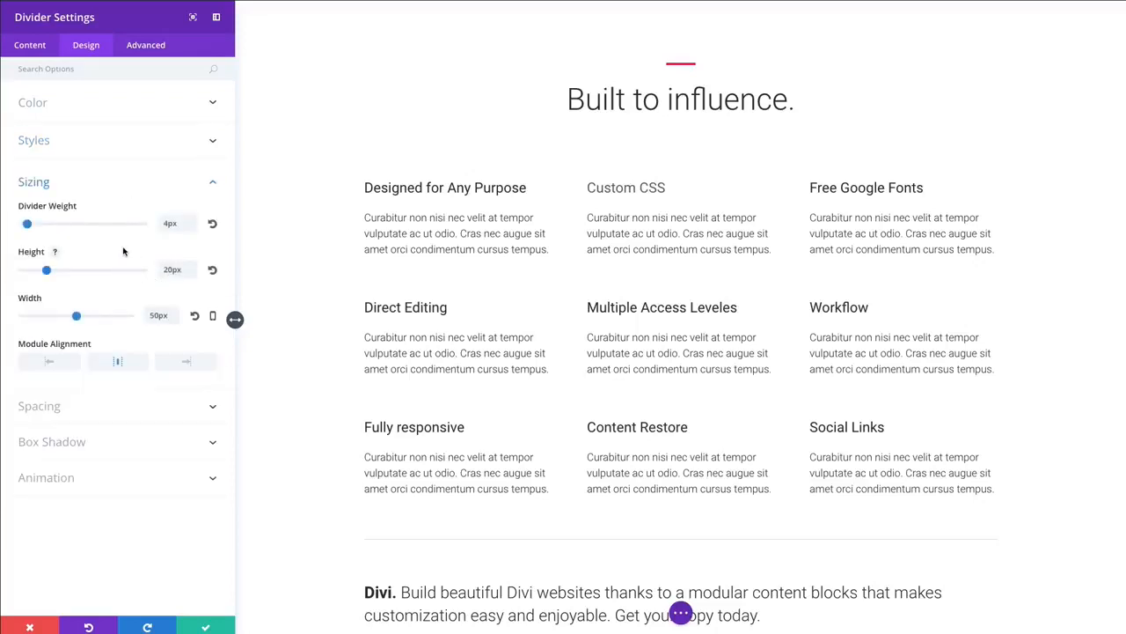
click(109, 407)
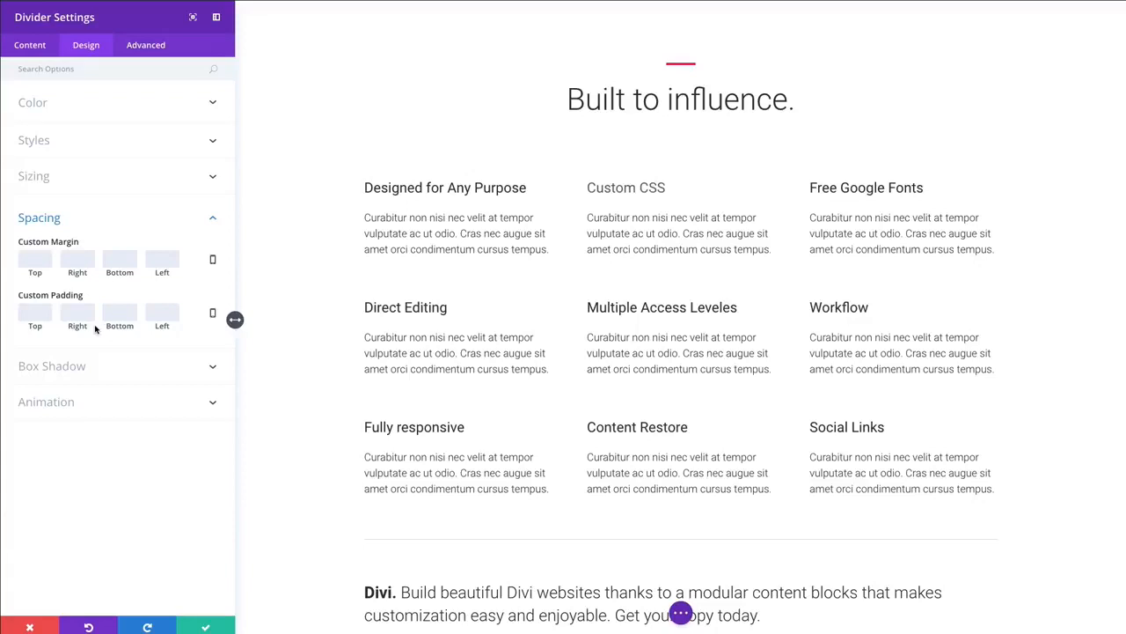
click(108, 183)
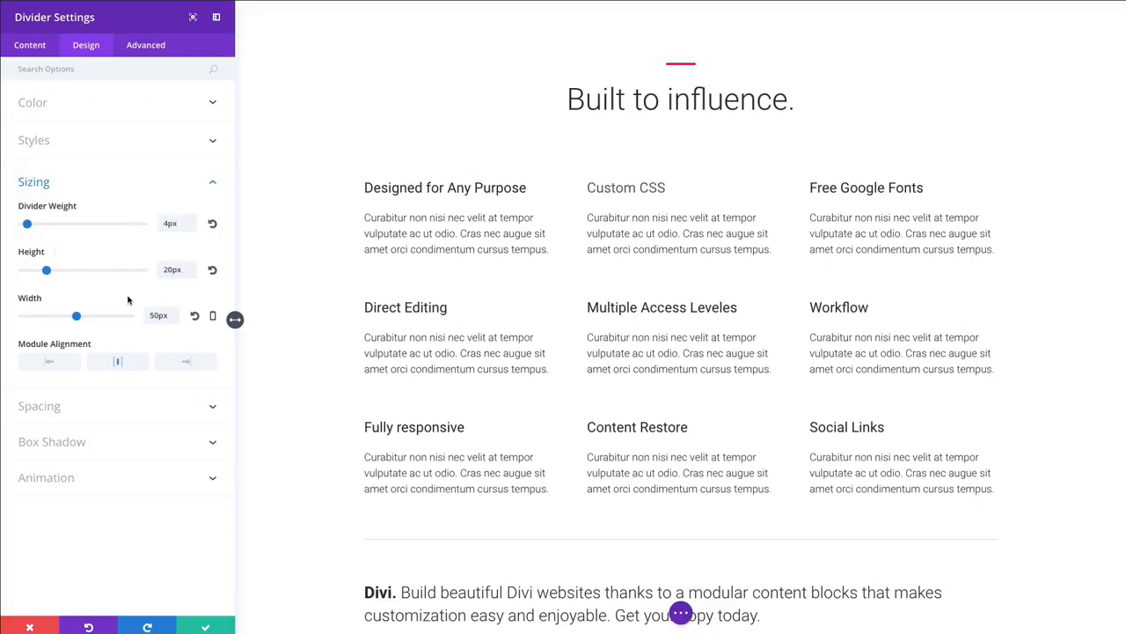
click(76, 183)
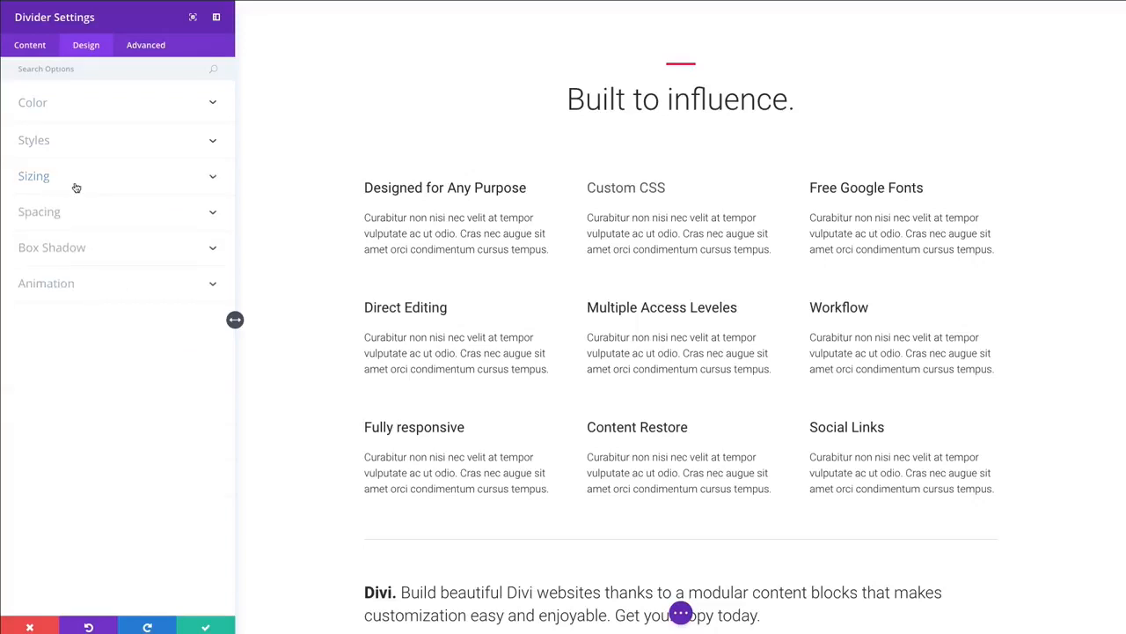
click(80, 251)
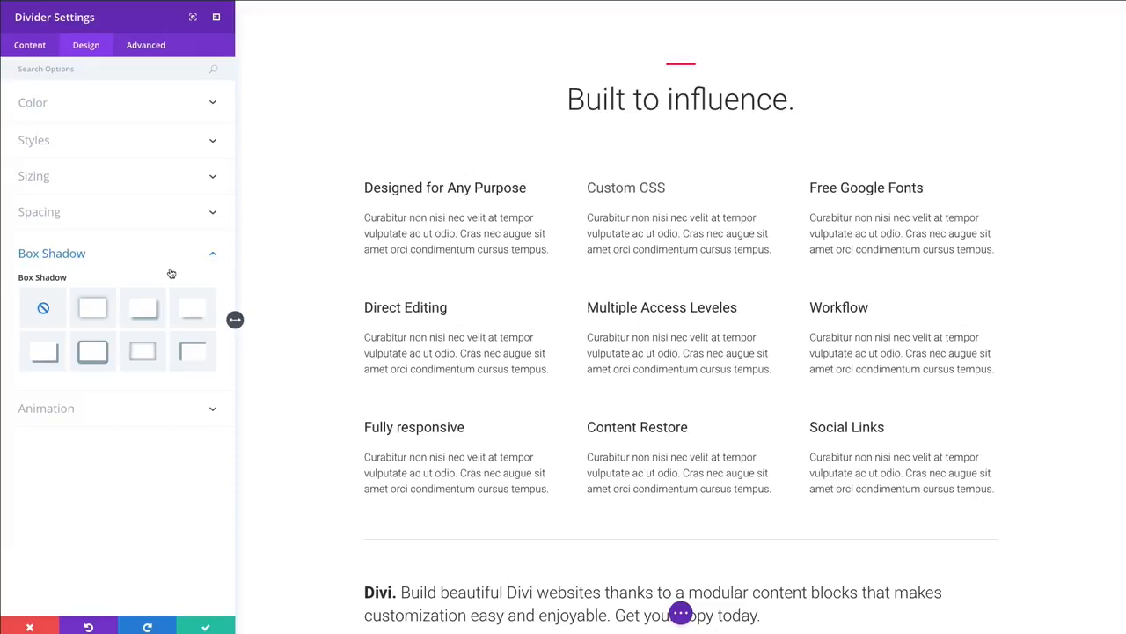
click(139, 407)
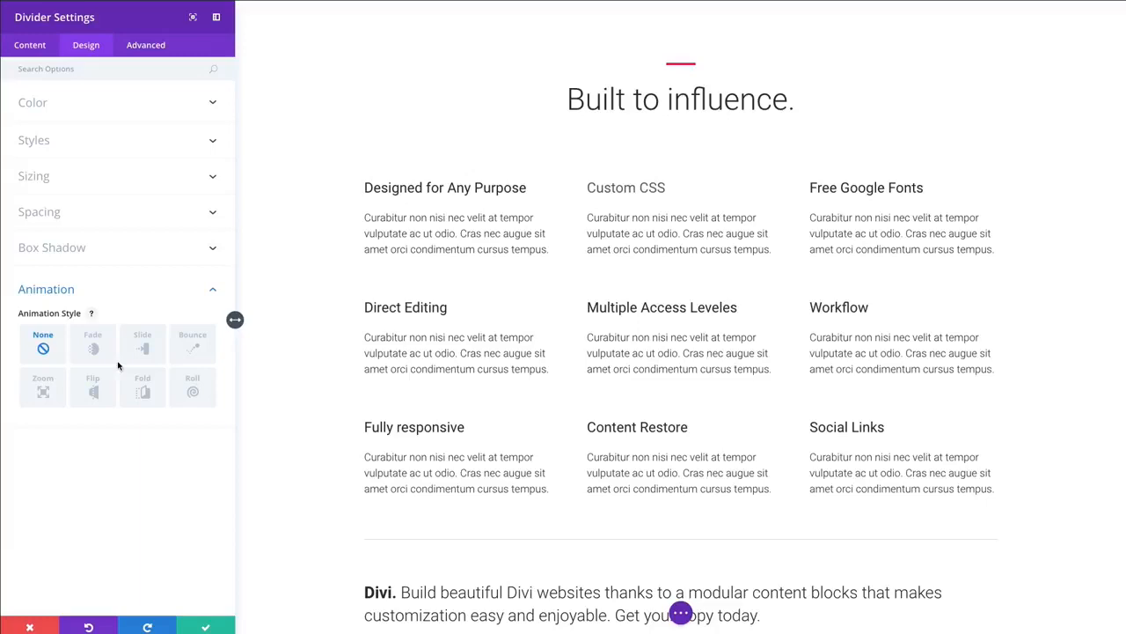
Review the accent divider's advanced options for CSS ID and classes, custom CSS and visibility.
click(146, 48)
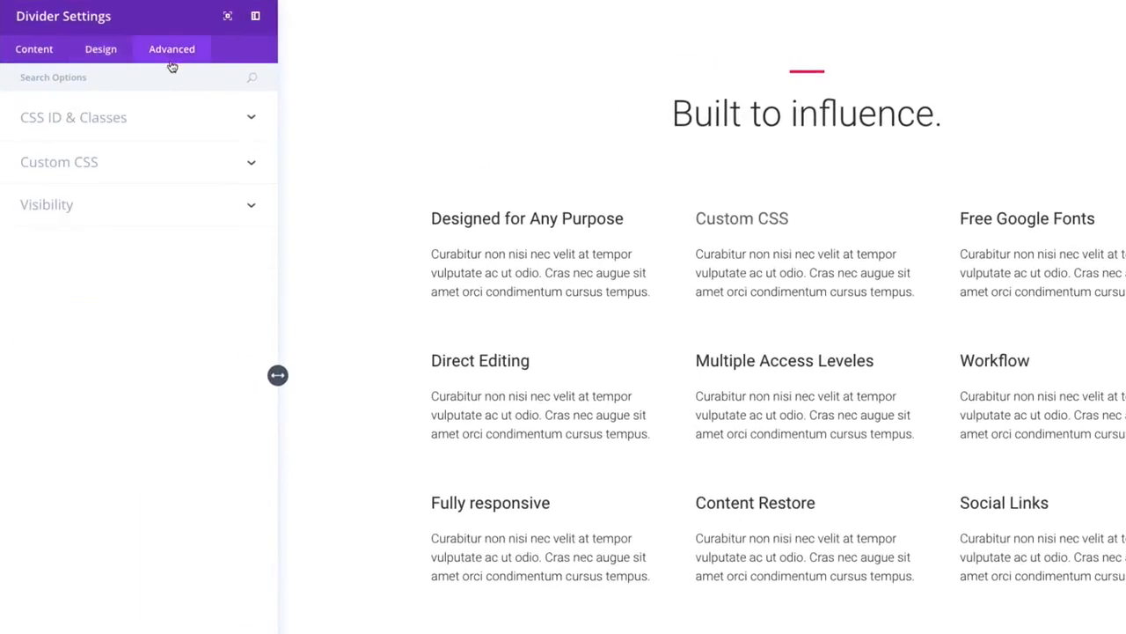
click(143, 121)
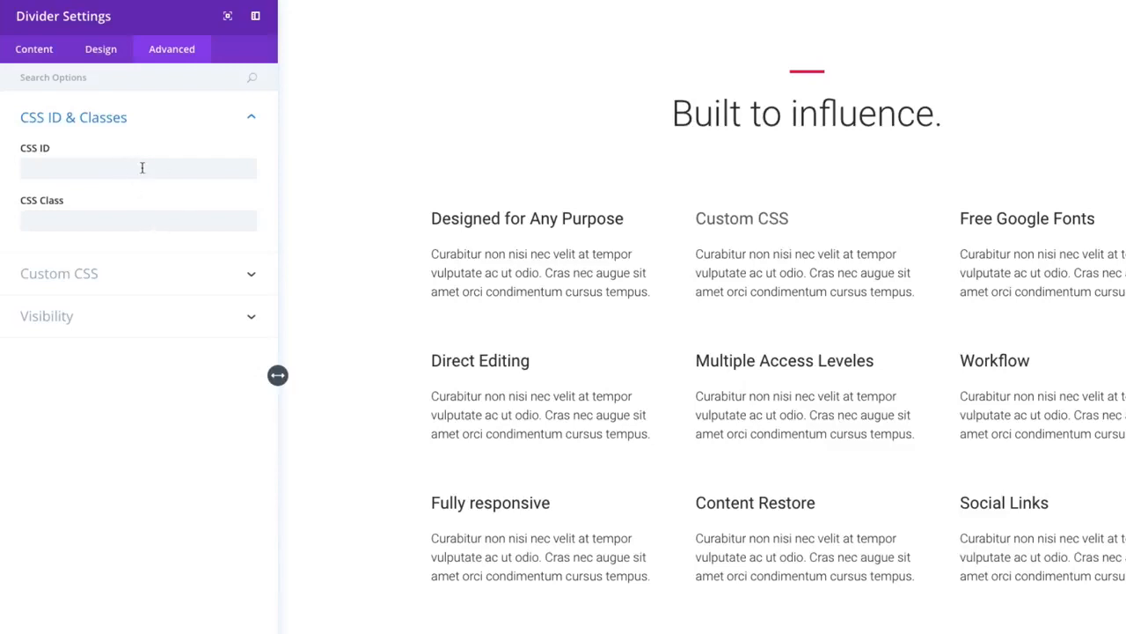
click(101, 275)
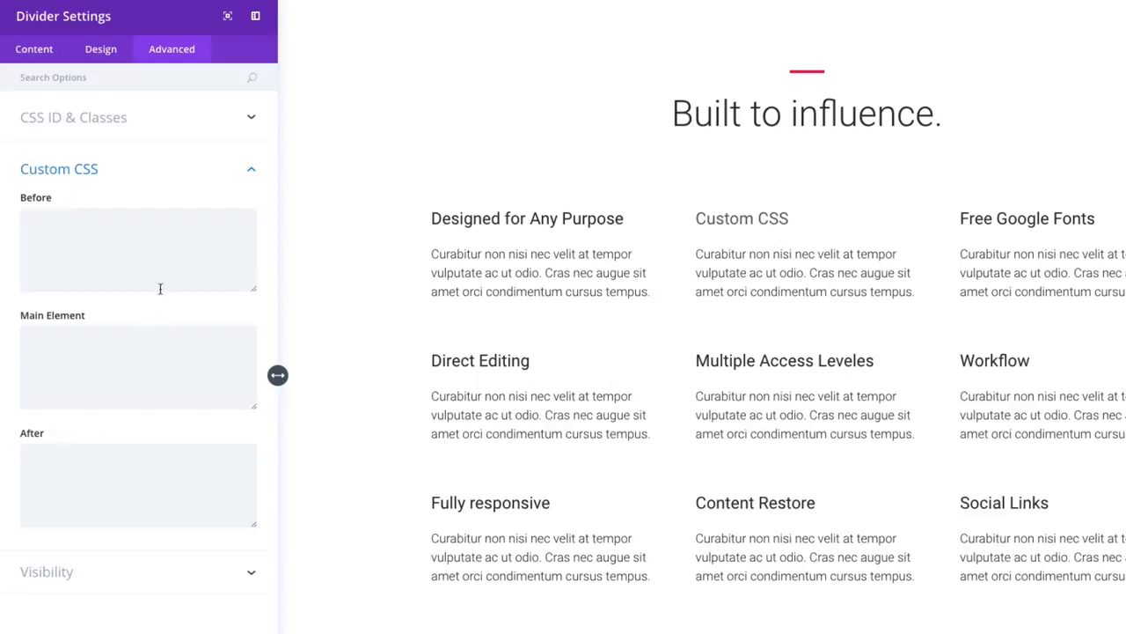
click(156, 576)
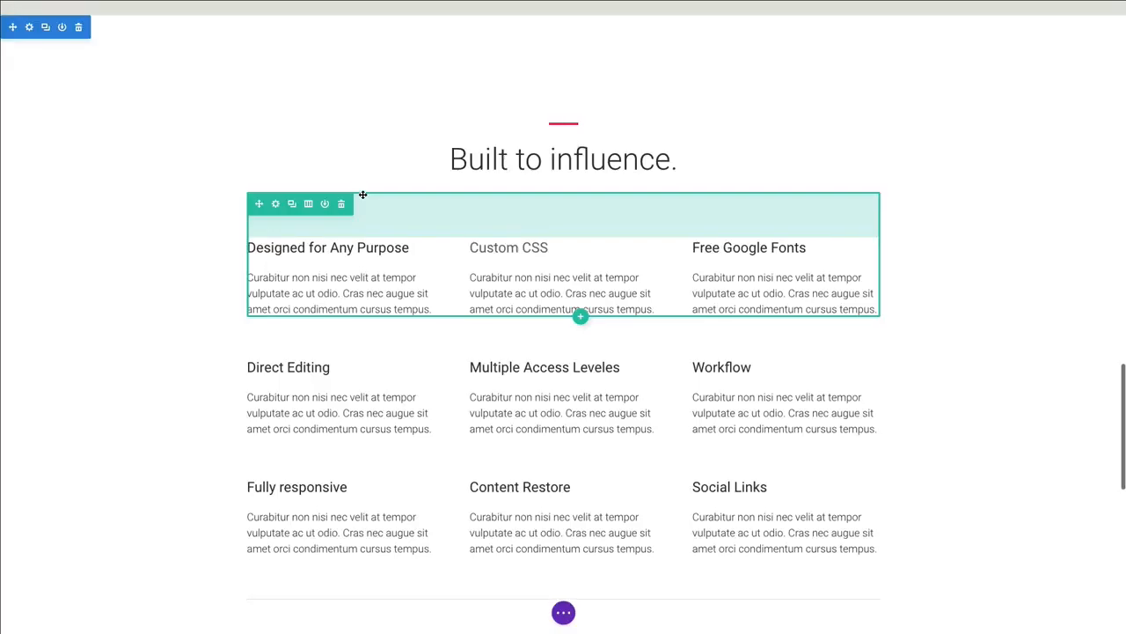
Open the settings of the full-width divider above the "Divi." paragraph and look over its content and design options.
scroll(362, 194, down, 2)
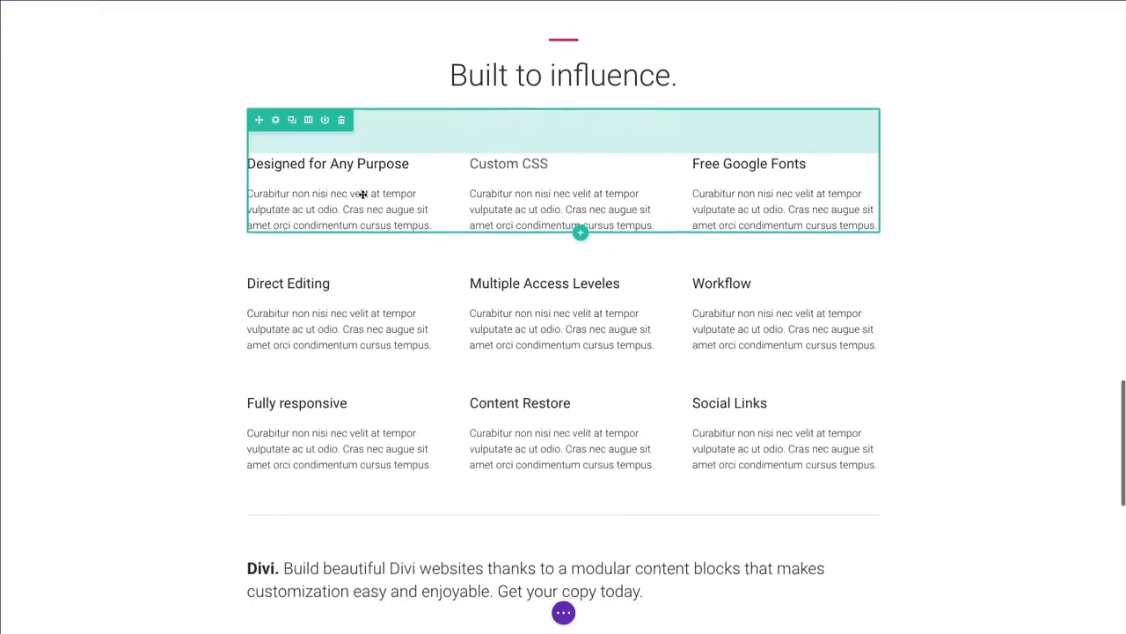
scroll(363, 193, down, 1)
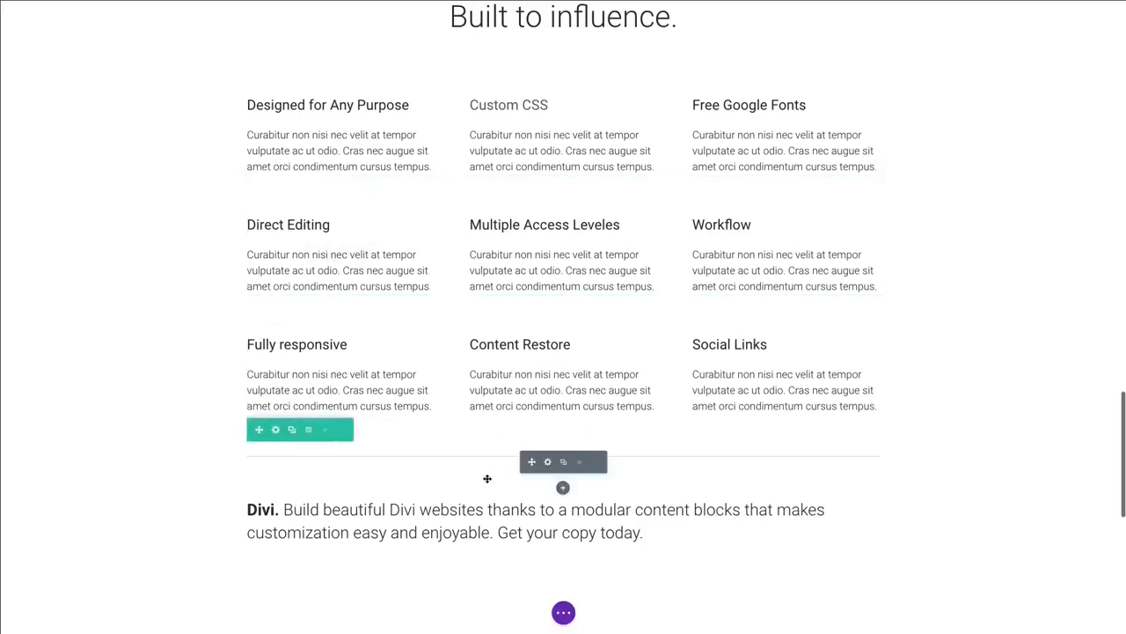
click(547, 462)
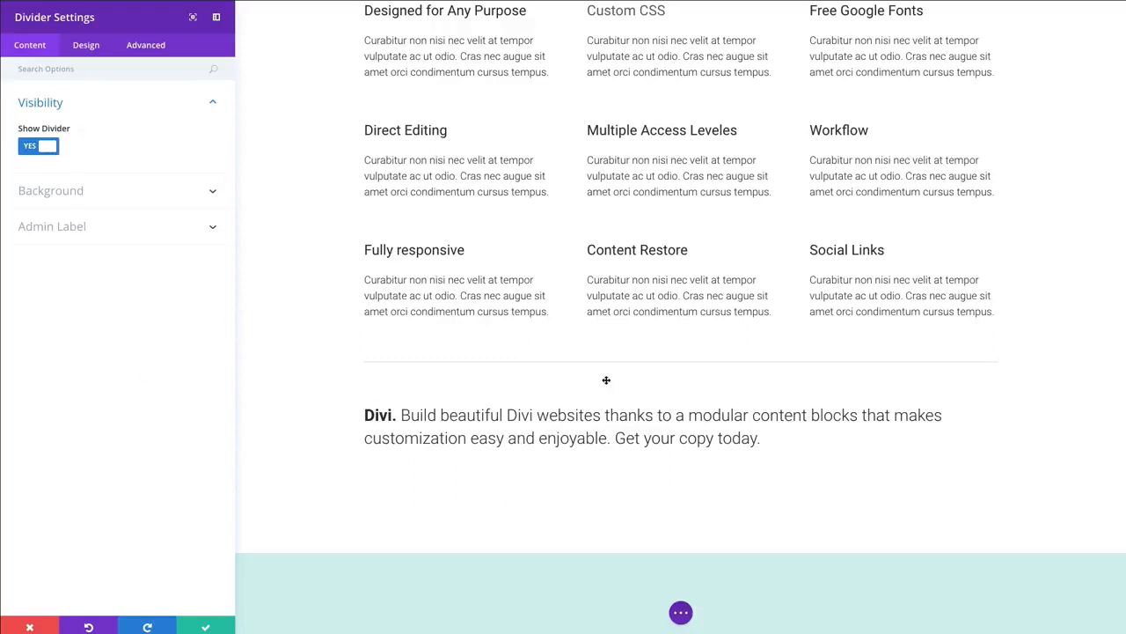
click(67, 192)
click(92, 47)
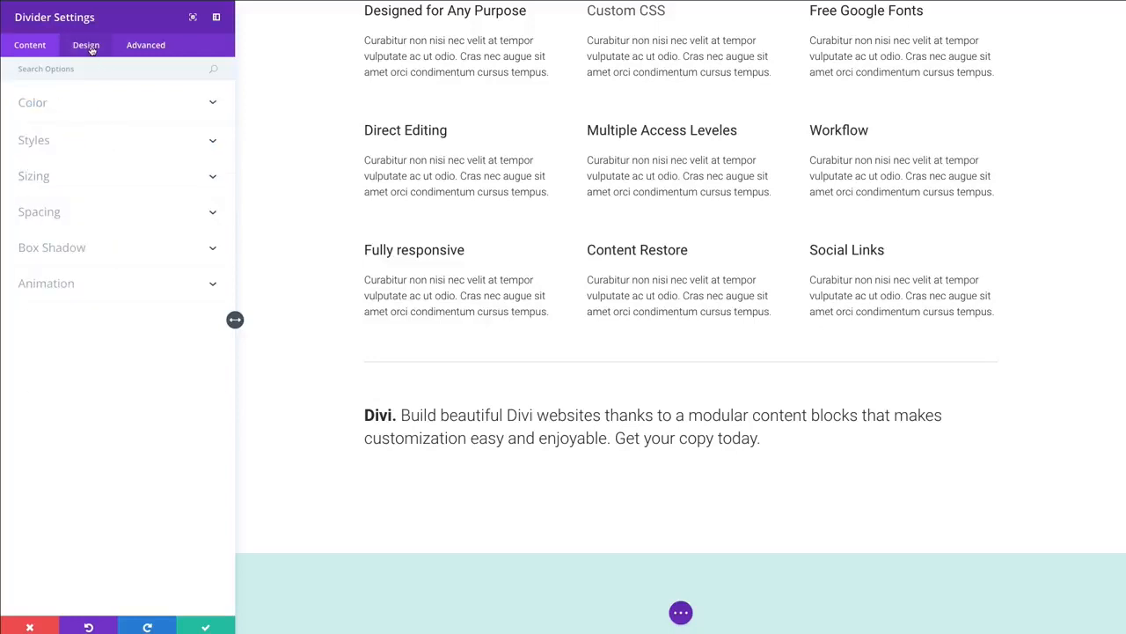
Examine the full-width divider's color, style, position, sizing, spacing and advanced options, and close its settings by saving.
click(96, 108)
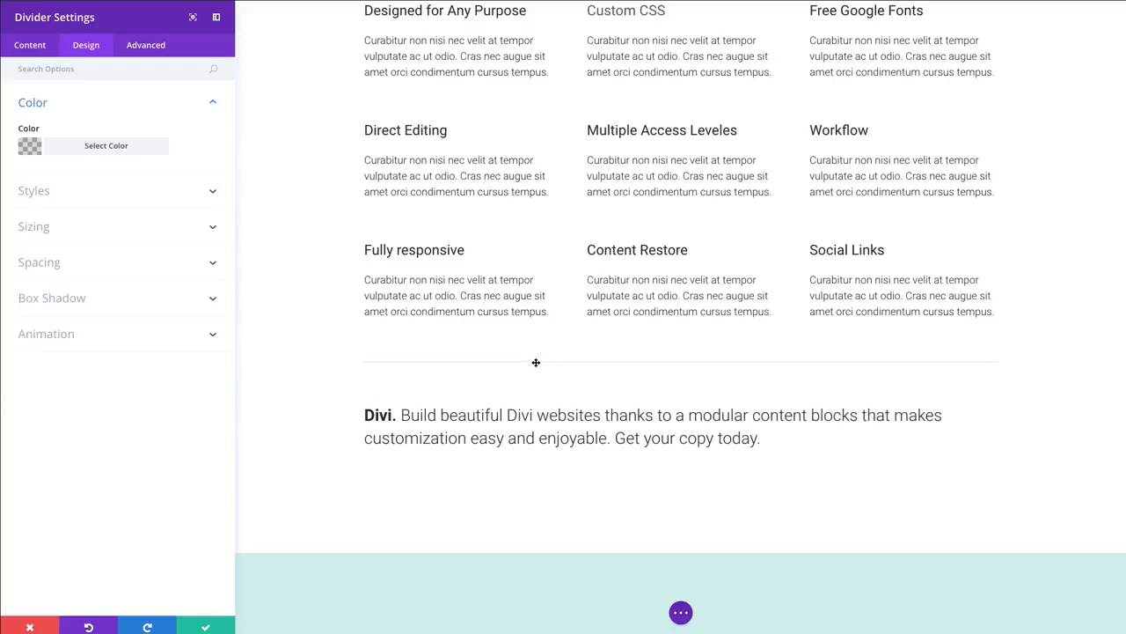
click(159, 191)
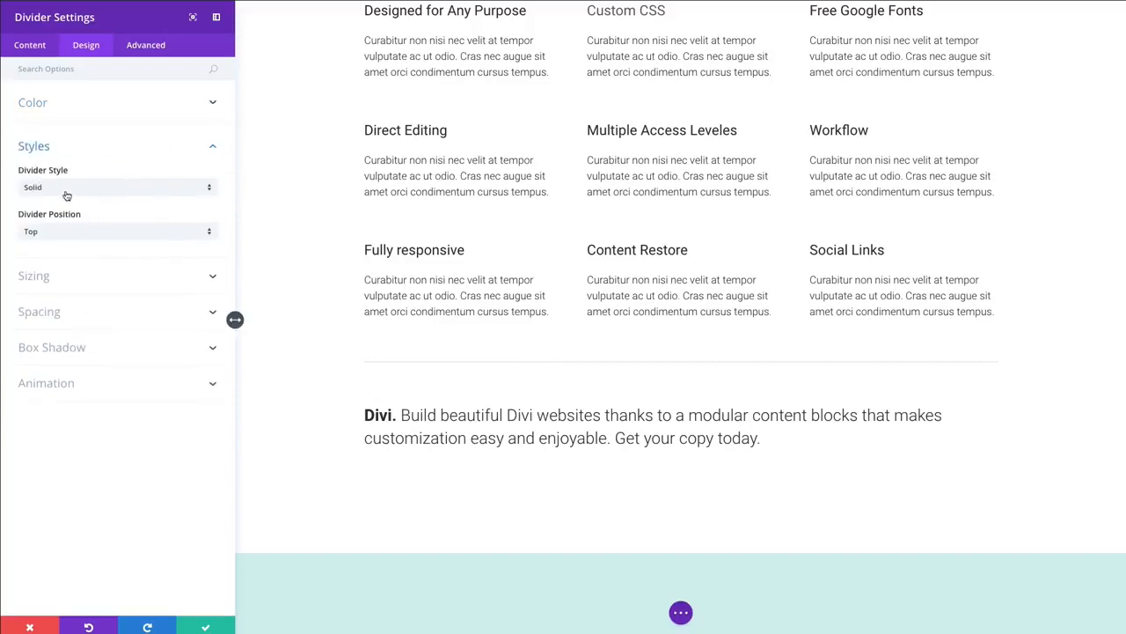
click(66, 280)
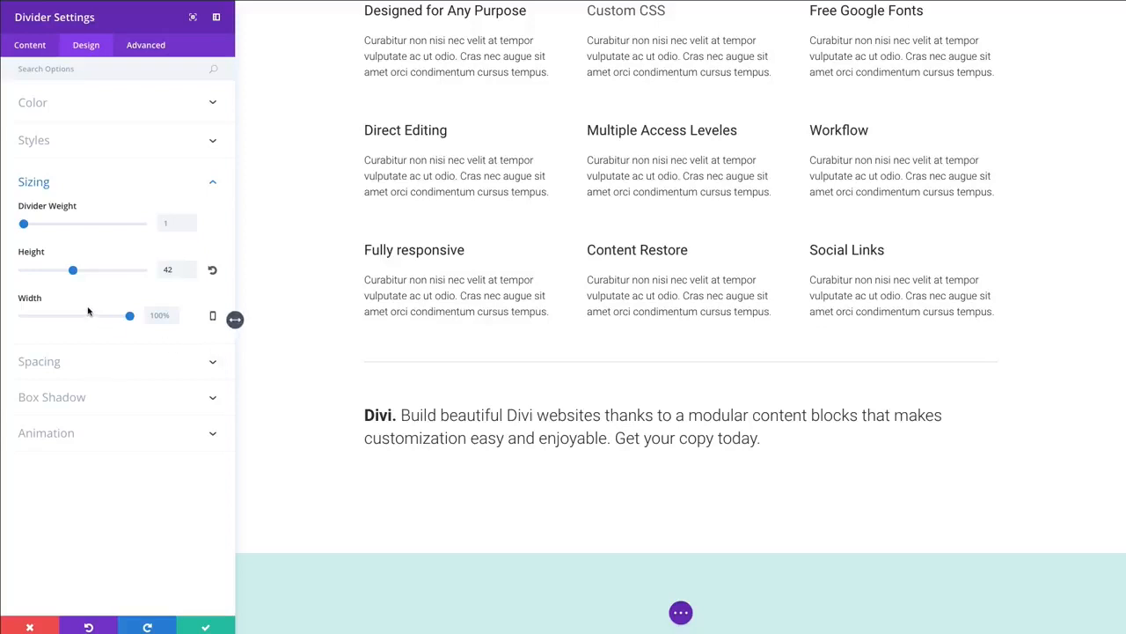
click(91, 365)
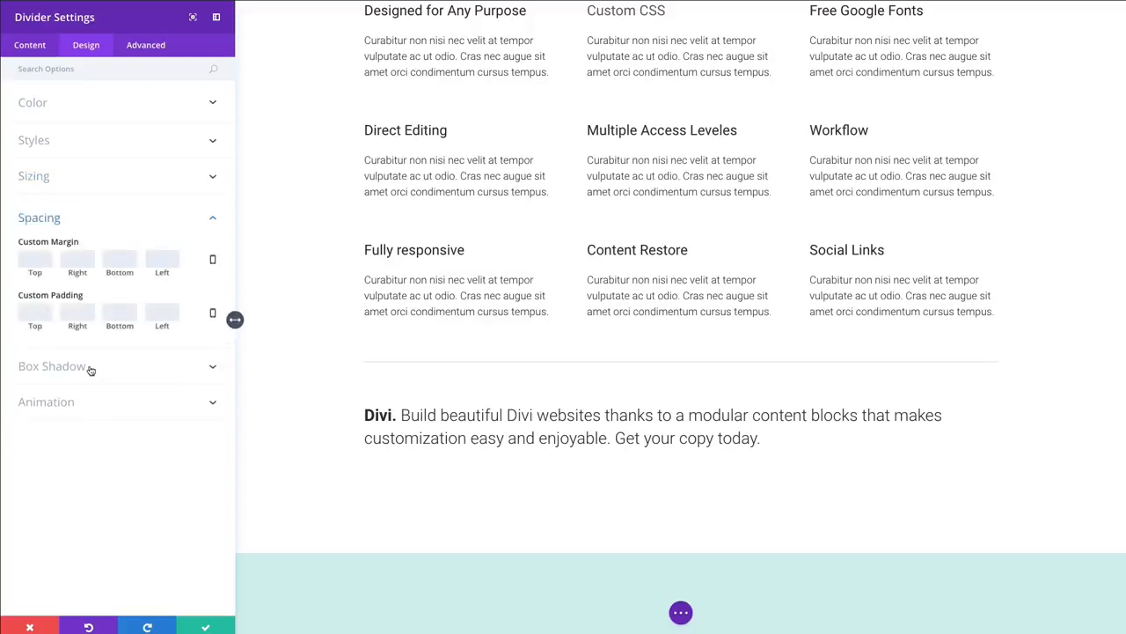
click(144, 45)
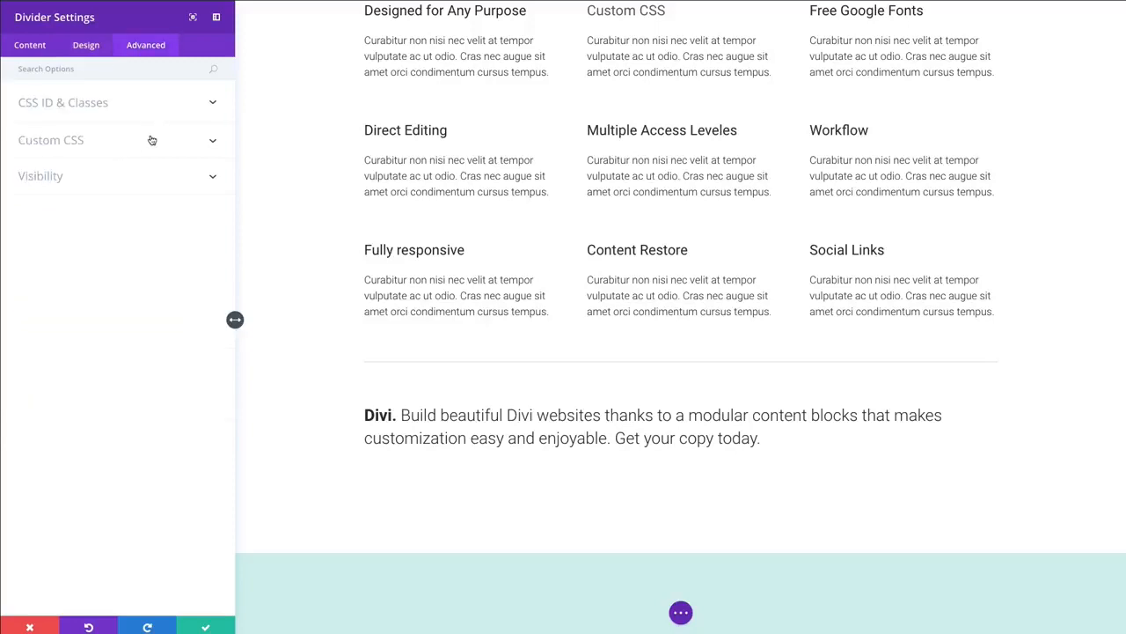
click(205, 628)
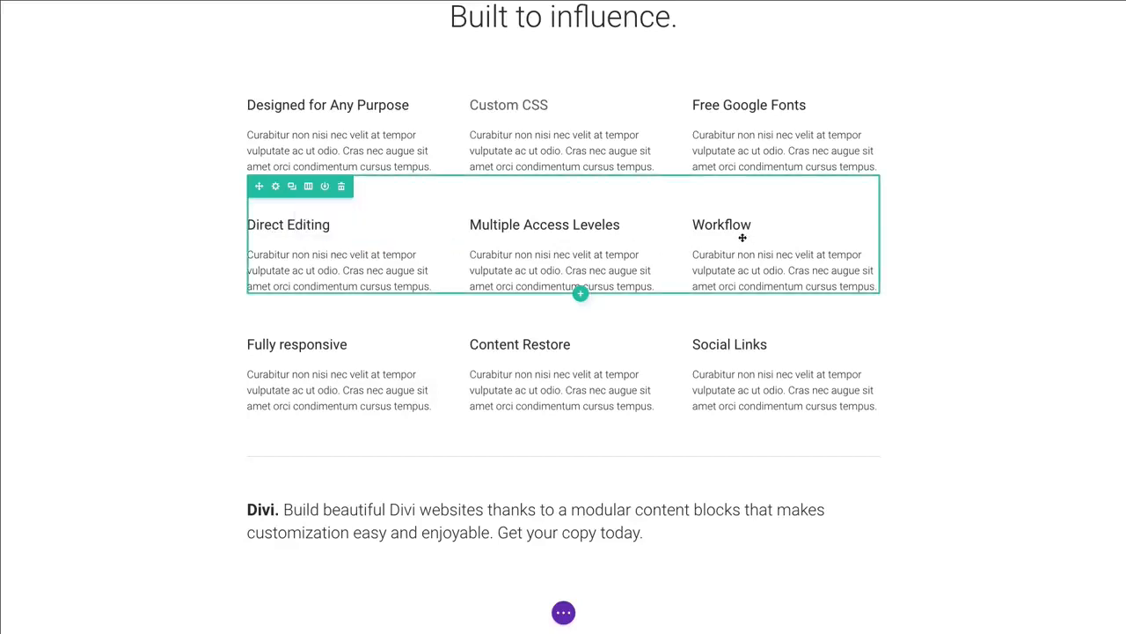
Insert a Divider module between the Workflow heading and its paragraph, searching the module list for "div".
click(787, 245)
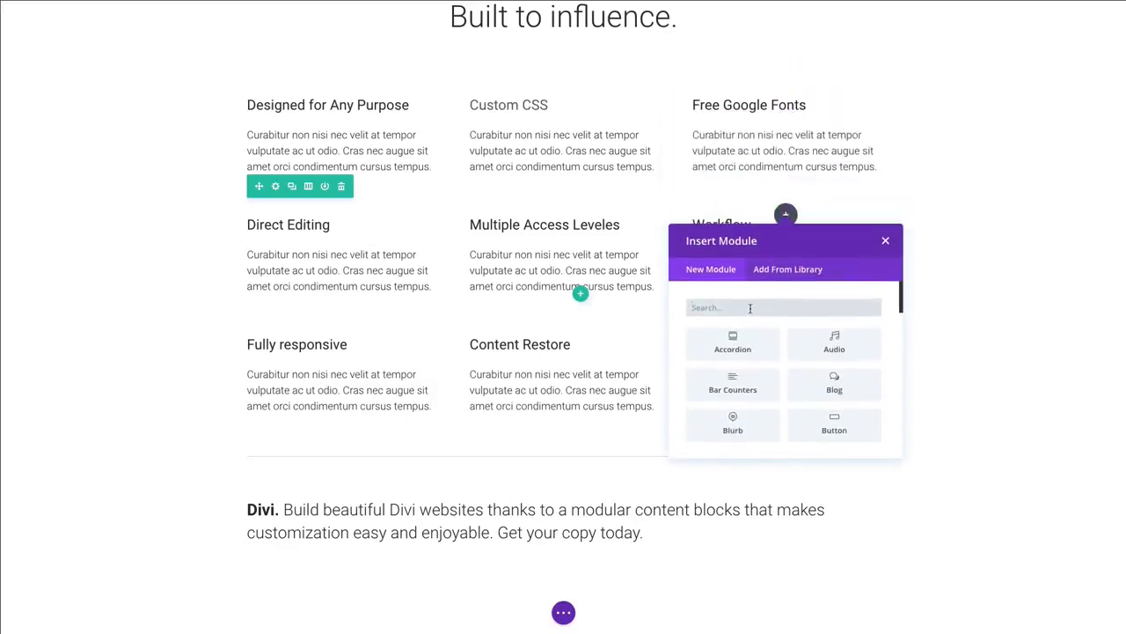
text(s)
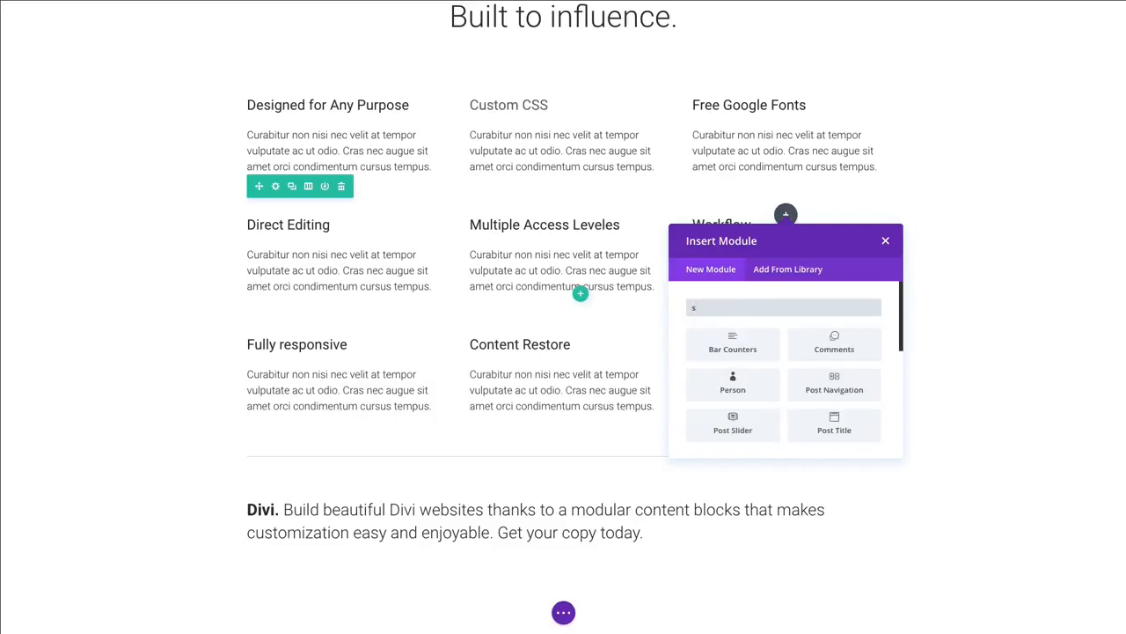
key(BackSpace)
text(div)
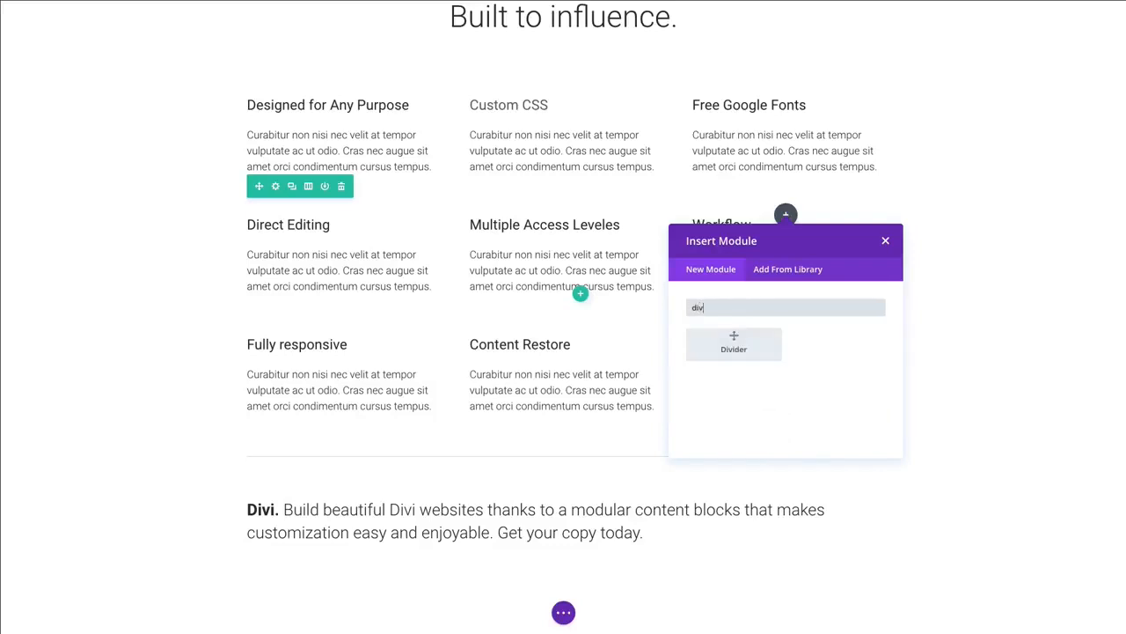
click(737, 347)
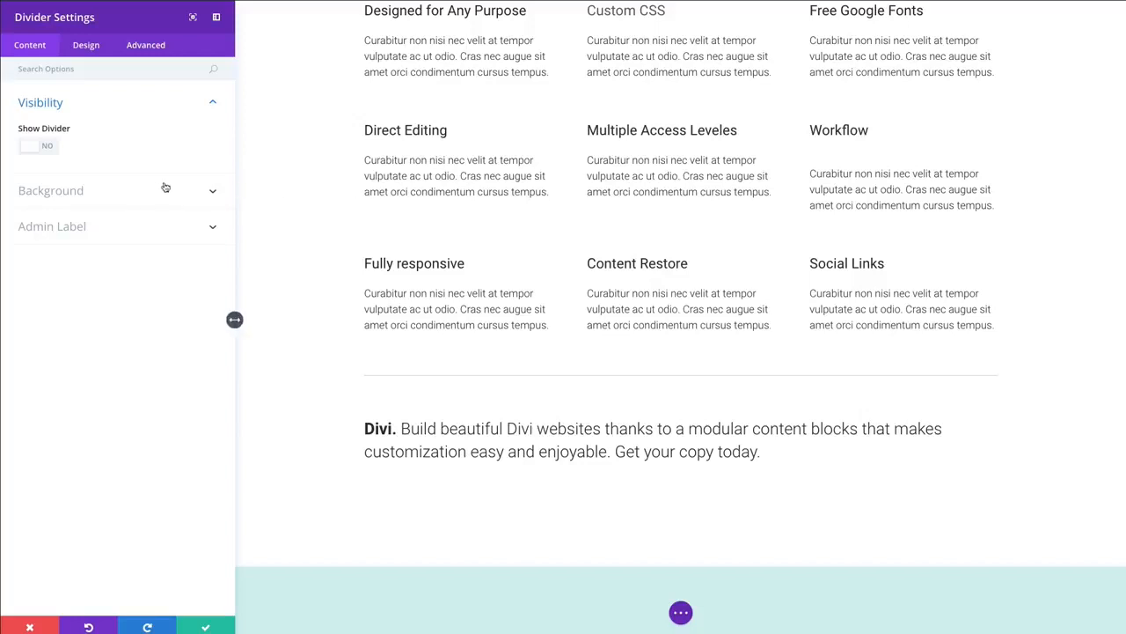
Set the new divider's height to 60px under the Workflow heading and save the module.
scroll(908, 188, up, 1)
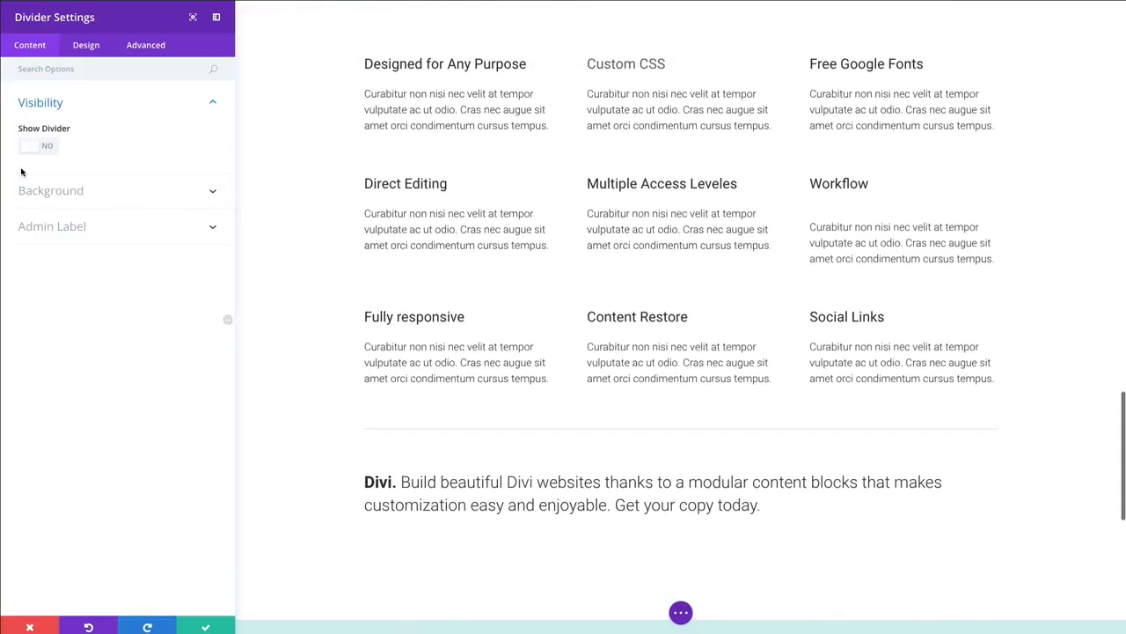
click(80, 48)
click(81, 140)
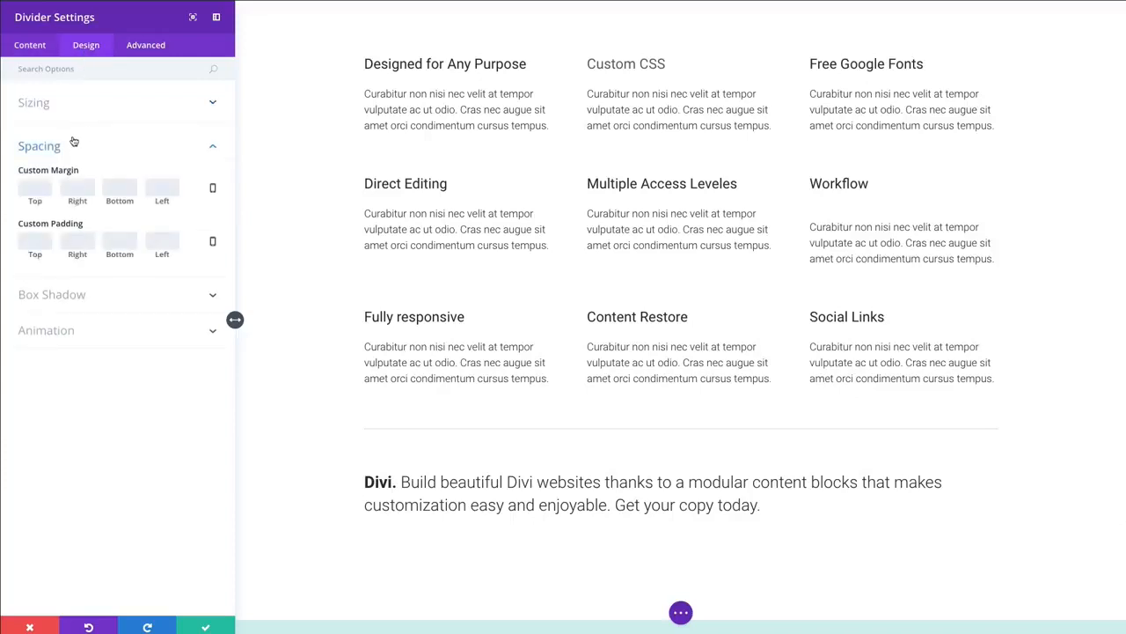
click(65, 105)
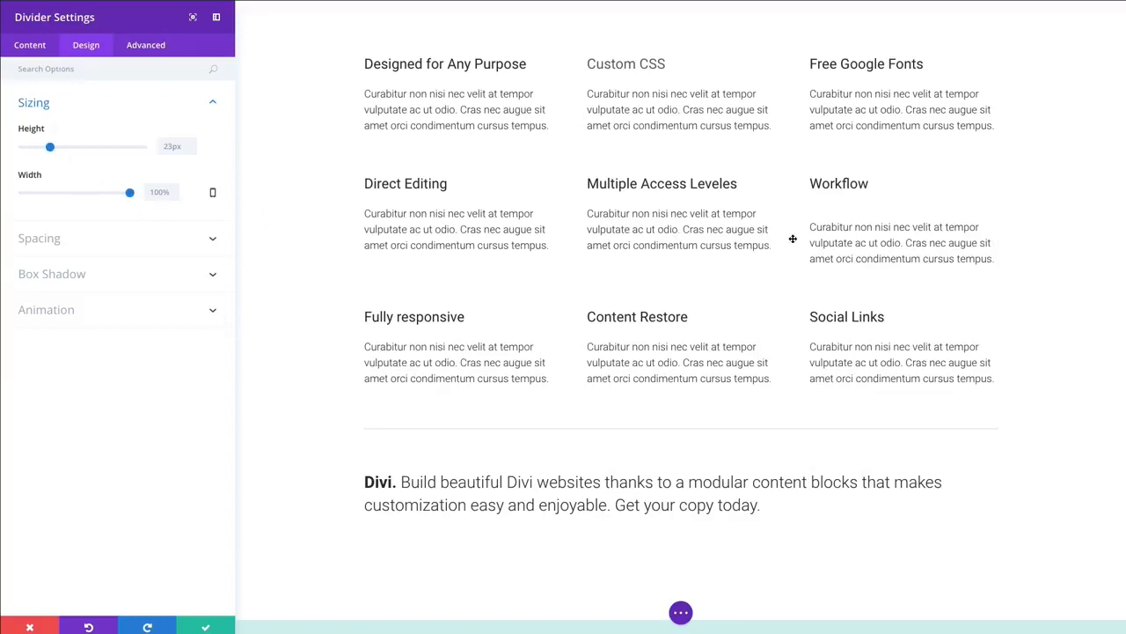
drag(51, 147, 95, 149)
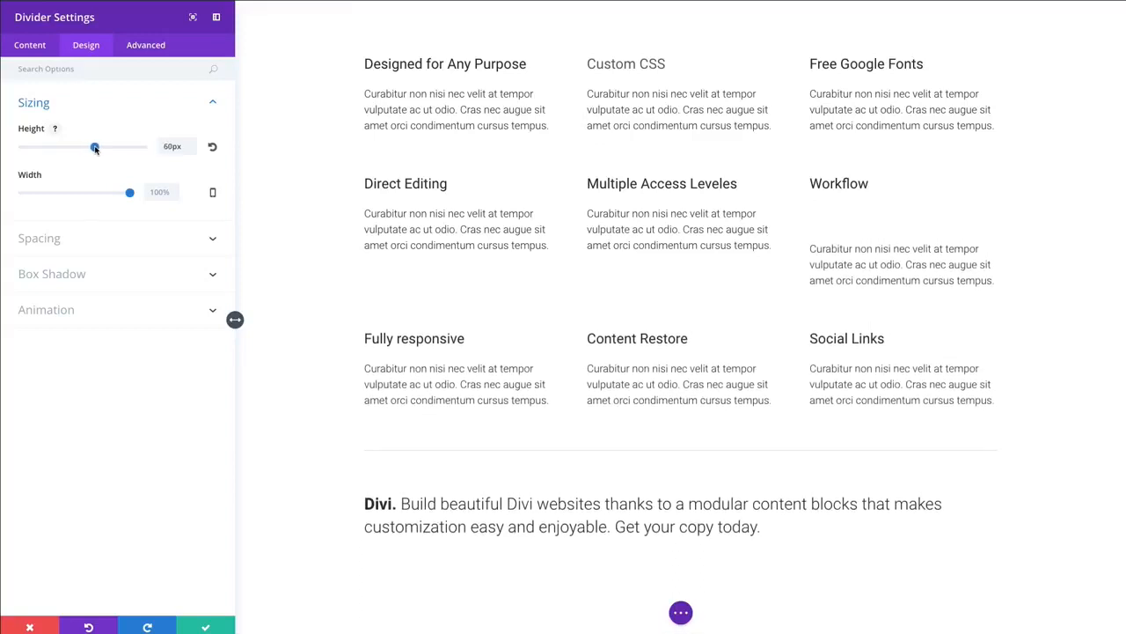
click(223, 630)
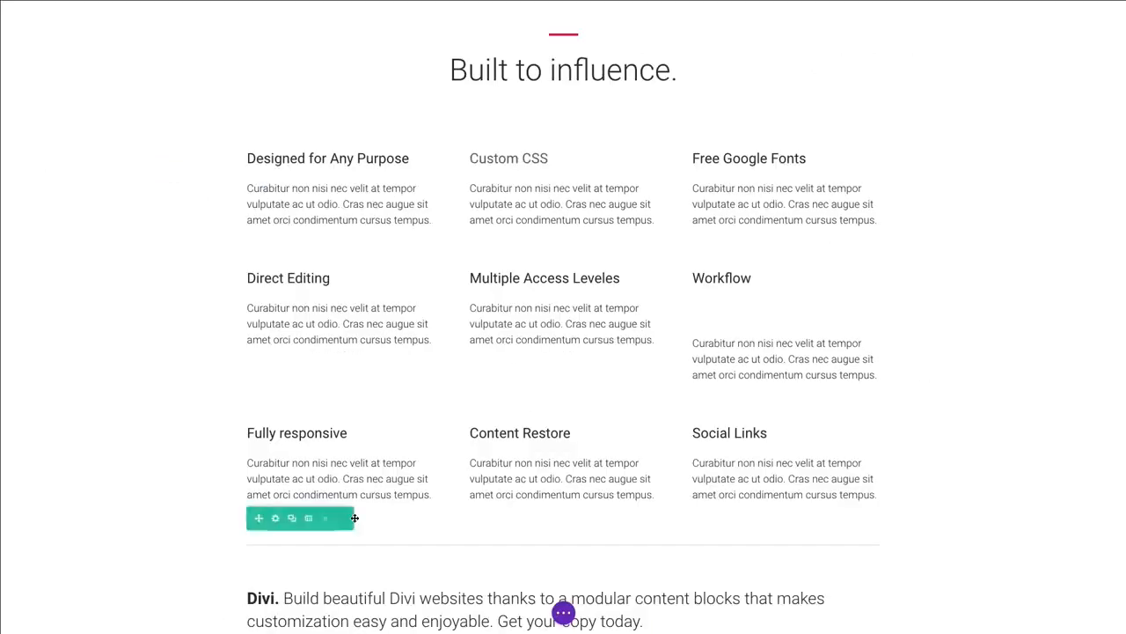